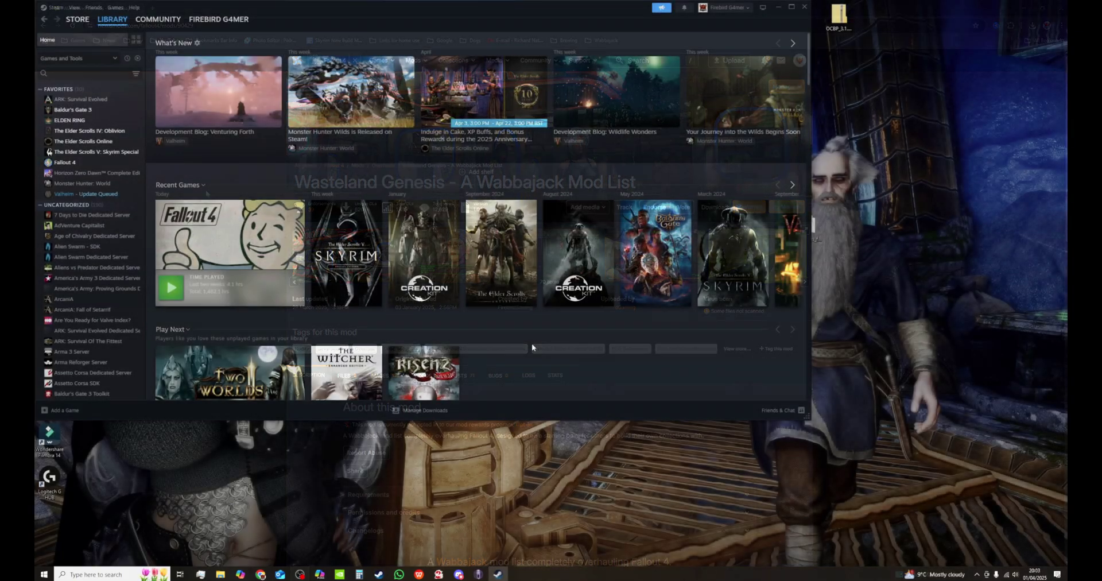
- Browse the Steam installation folder through steamapps and common to the Fallout 4 game folder
{"action": "left_click_drag", "start_coordinate": [456, 10], "coordinate": [573, 22]}
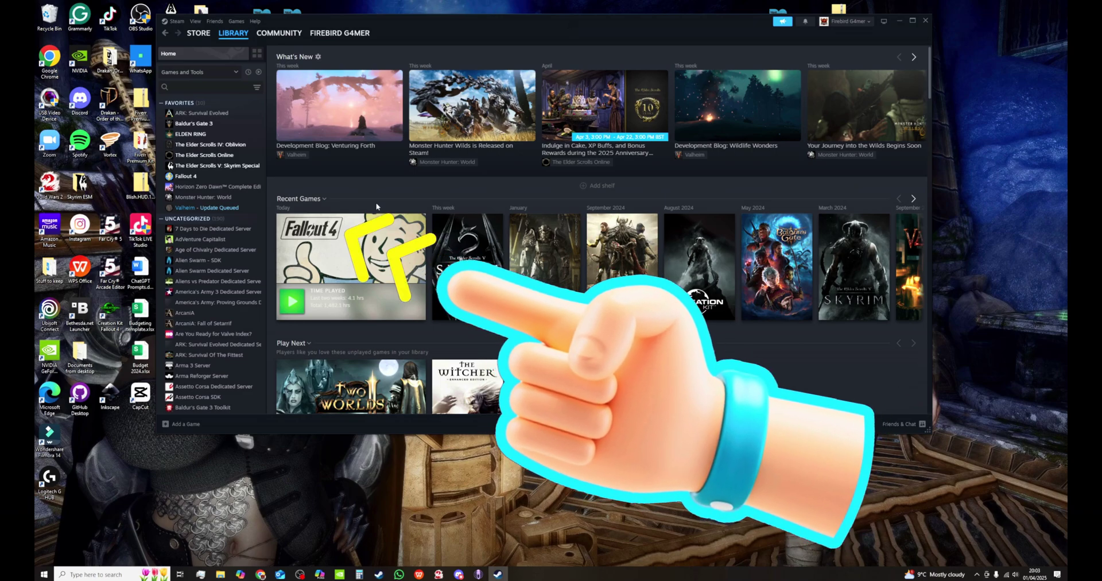
{"action": "mouse_move", "coordinate": [372, 235]}
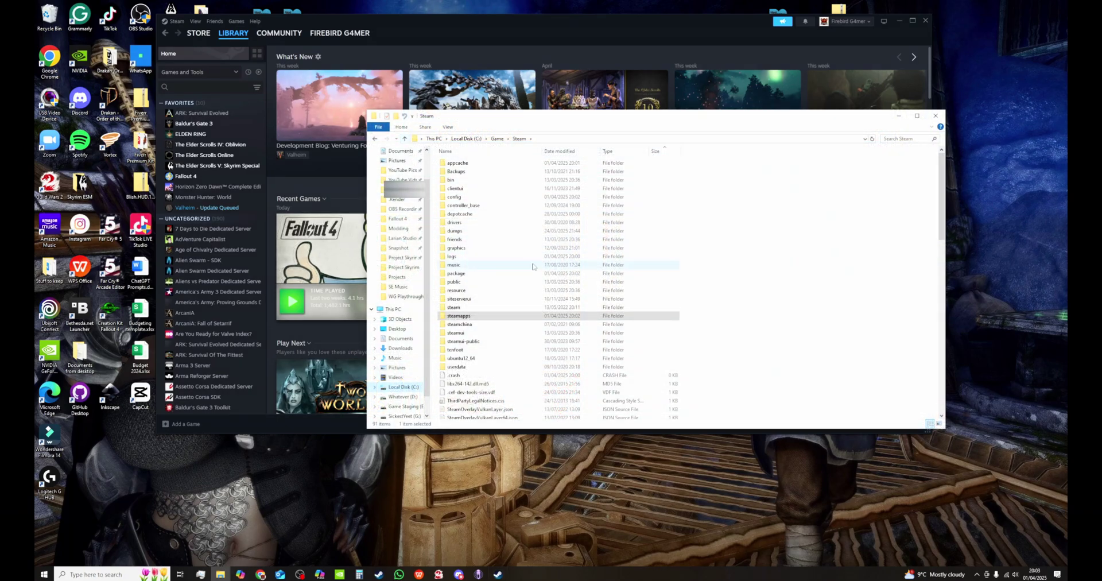
{"action": "double_click", "coordinate": [525, 316]}
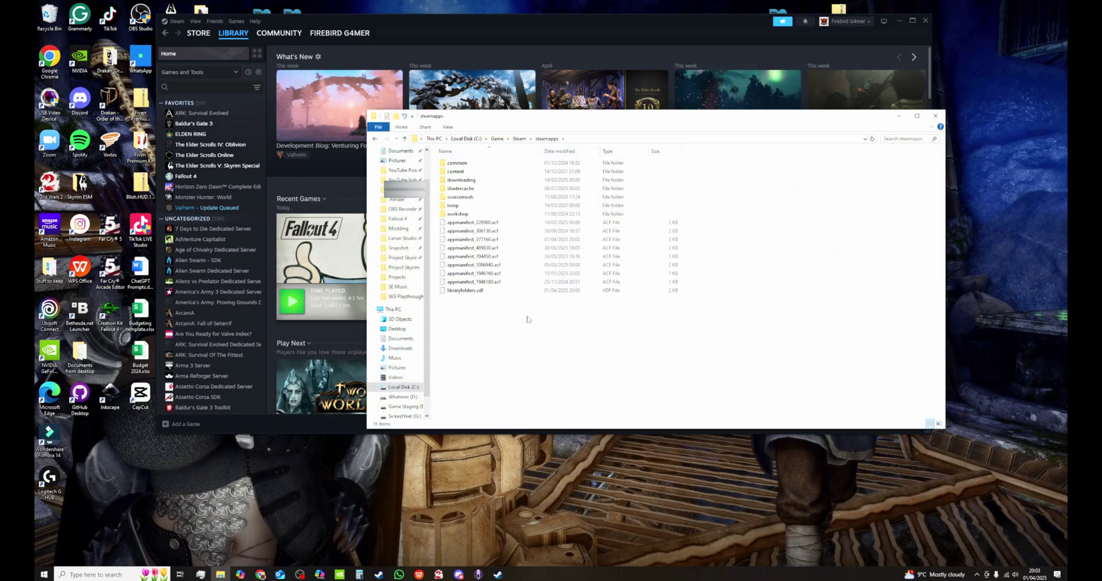
{"action": "double_click", "coordinate": [502, 163]}
{"action": "double_click", "coordinate": [502, 164]}
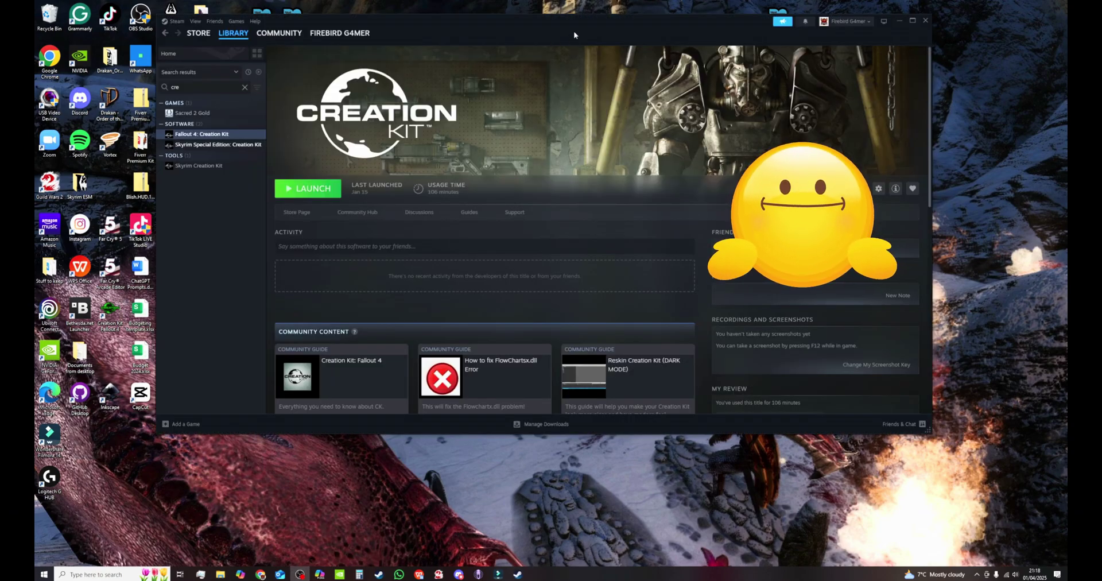
{"action": "left_click_drag", "start_coordinate": [583, 32], "coordinate": [584, 46]}
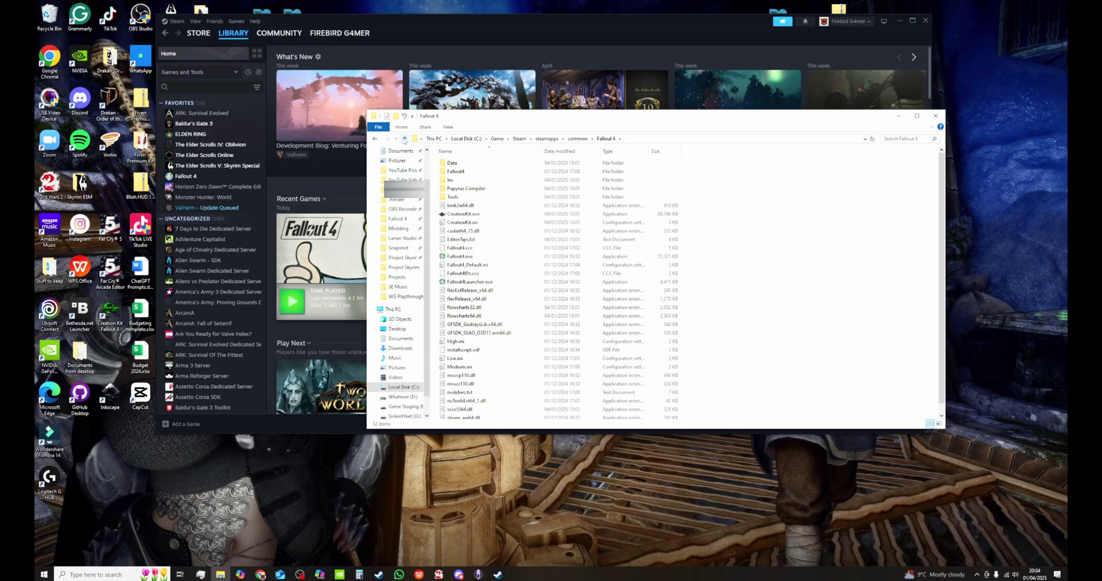
- Go up from the Fallout 4 folder to the root of Local Disk (C:) and select the Program Files (x86) folder
{"action": "left_click", "coordinate": [405, 139]}
{"action": "left_click", "coordinate": [405, 139]}
{"action": "left_click", "coordinate": [405, 139]}
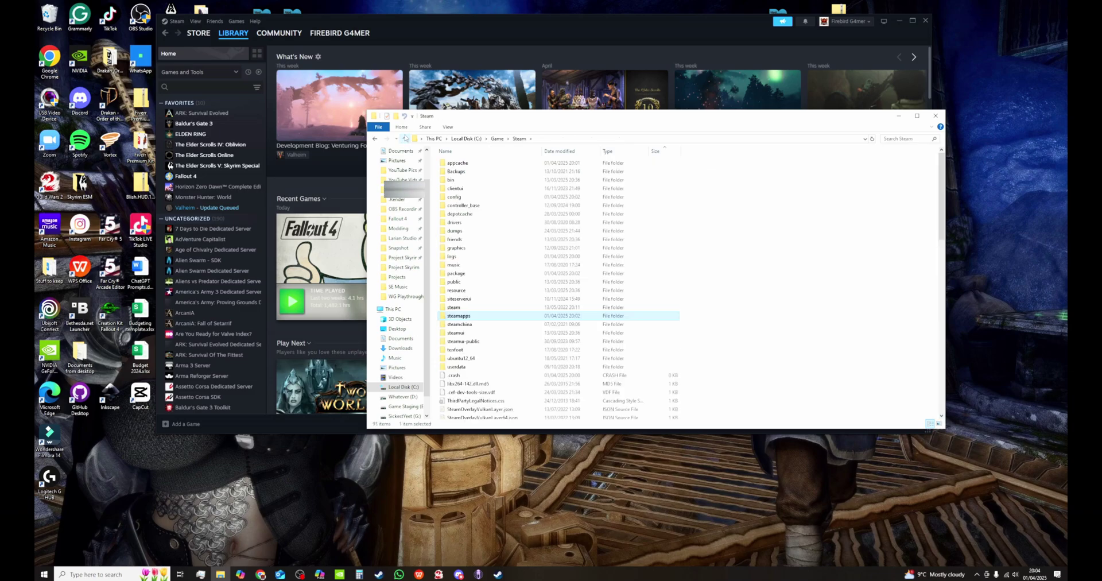
{"action": "left_click", "coordinate": [405, 139]}
{"action": "left_click", "coordinate": [405, 139]}
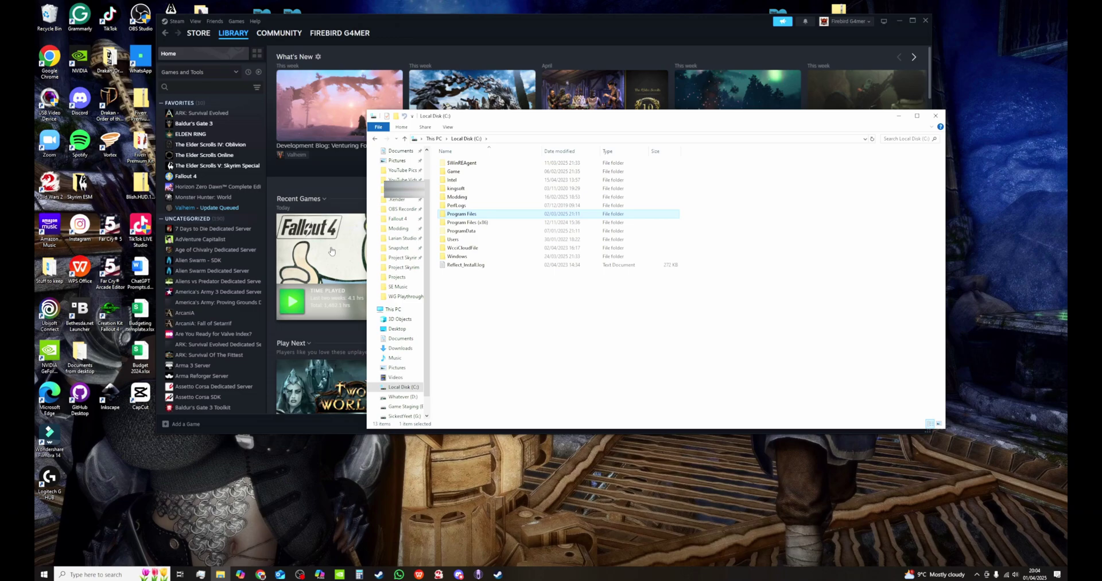
{"action": "left_click", "coordinate": [528, 222]}
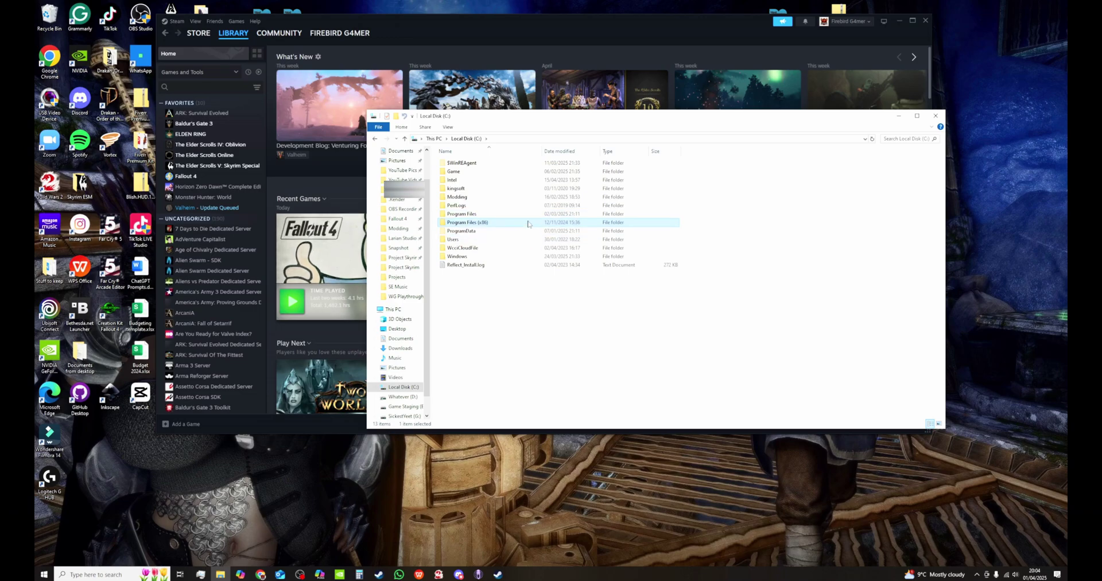
- Create a new folder with the default name in the root of C:, view the G: drive and close the file window
{"action": "left_click", "coordinate": [396, 116]}
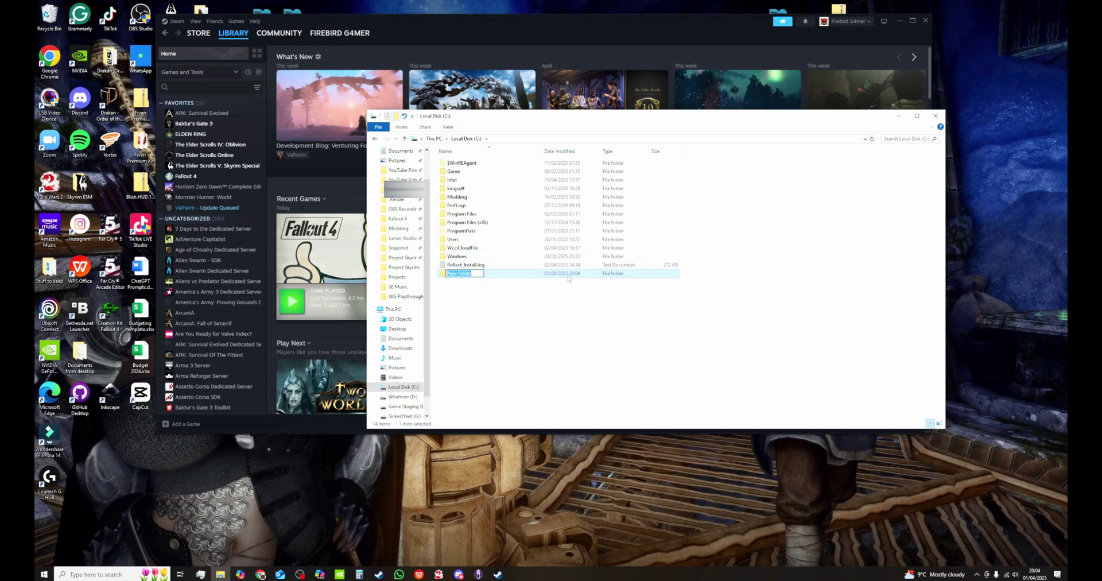
{"action": "key", "text": "Return"}
{"action": "left_click", "coordinate": [404, 416]}
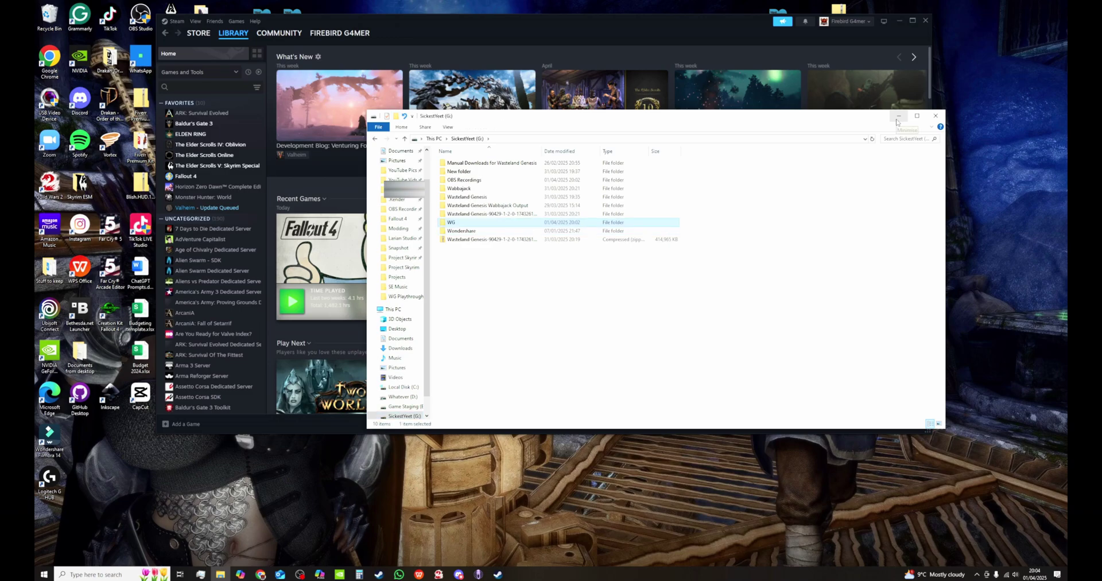
{"action": "left_click", "coordinate": [936, 116]}
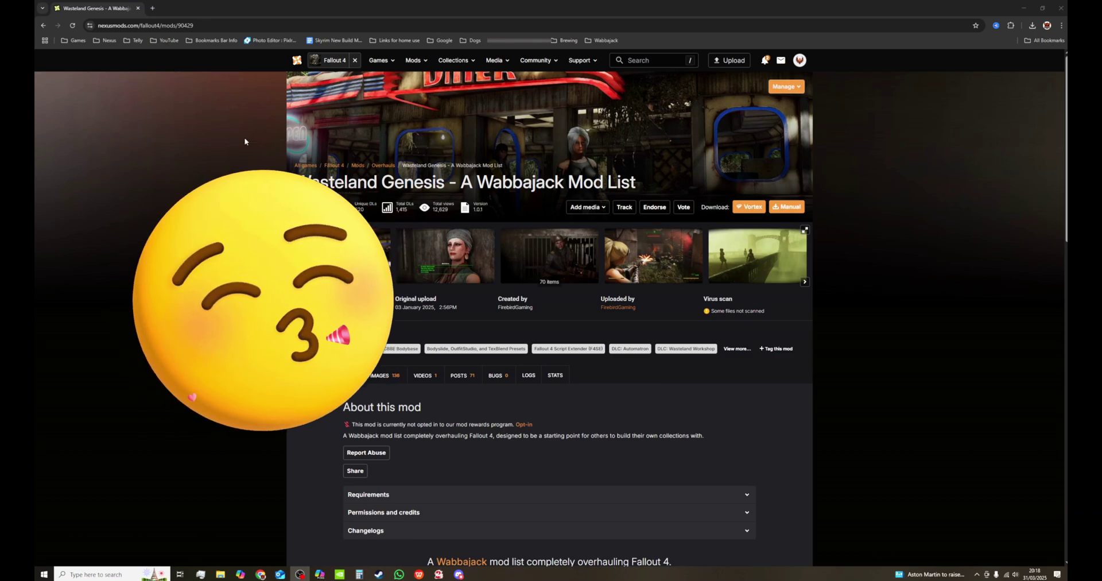
- In Chrome, download the Wasteland Genesis main file manually from Nexus Mods and the Wabbajack program from its linked requirement site
{"action": "double_click", "coordinate": [264, 27]}
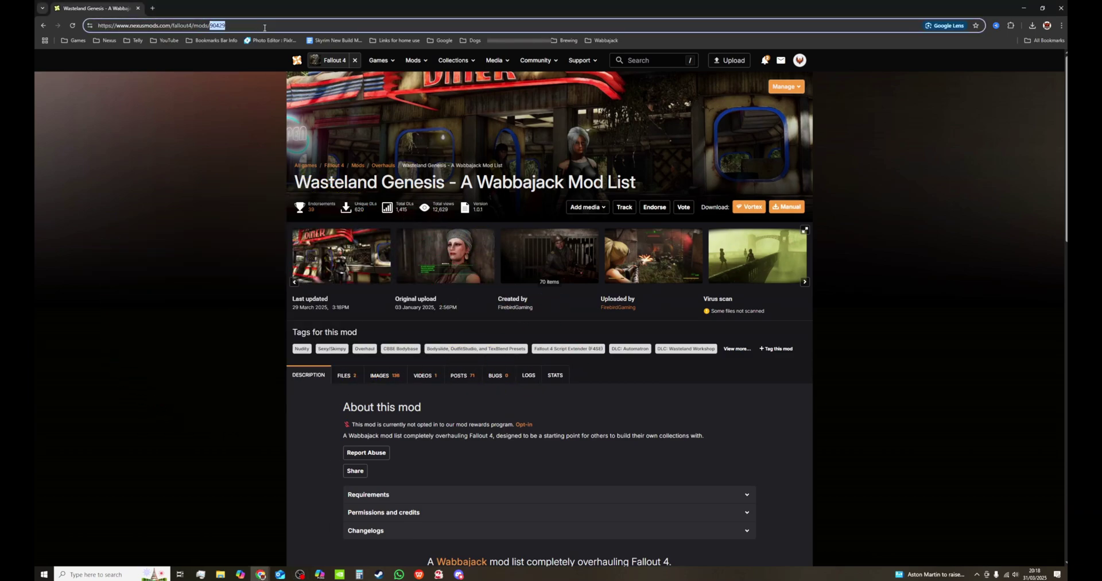
{"action": "left_click", "coordinate": [207, 137]}
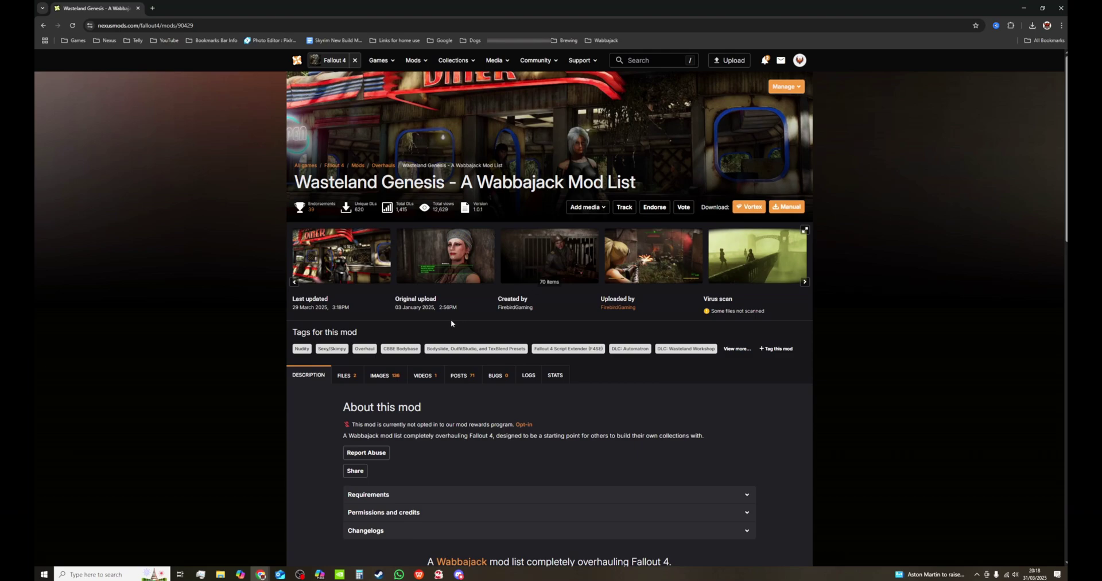
{"action": "left_click", "coordinate": [345, 376]}
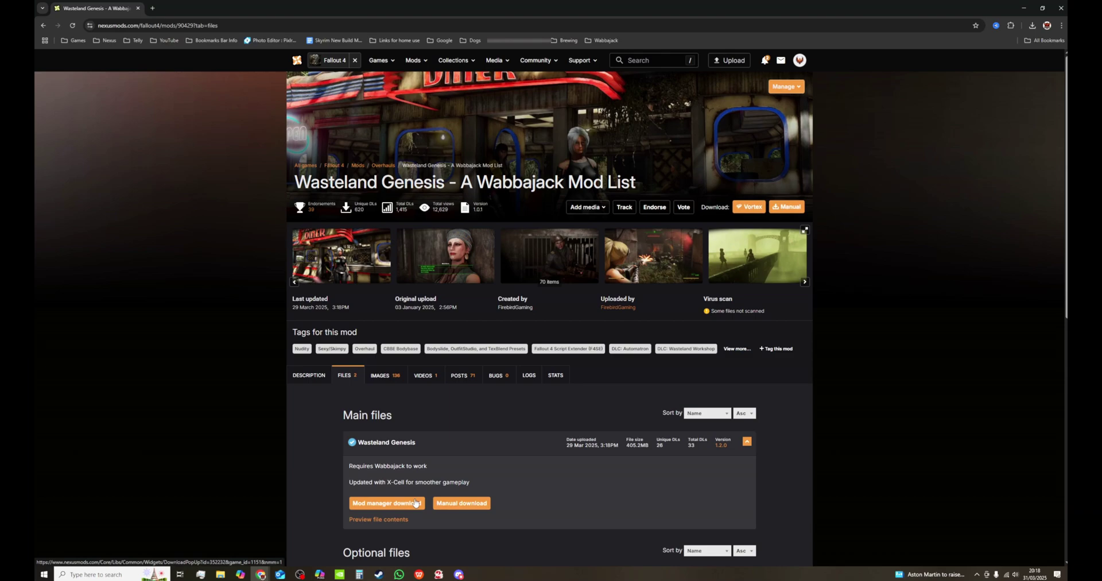
{"action": "left_click", "coordinate": [467, 502]}
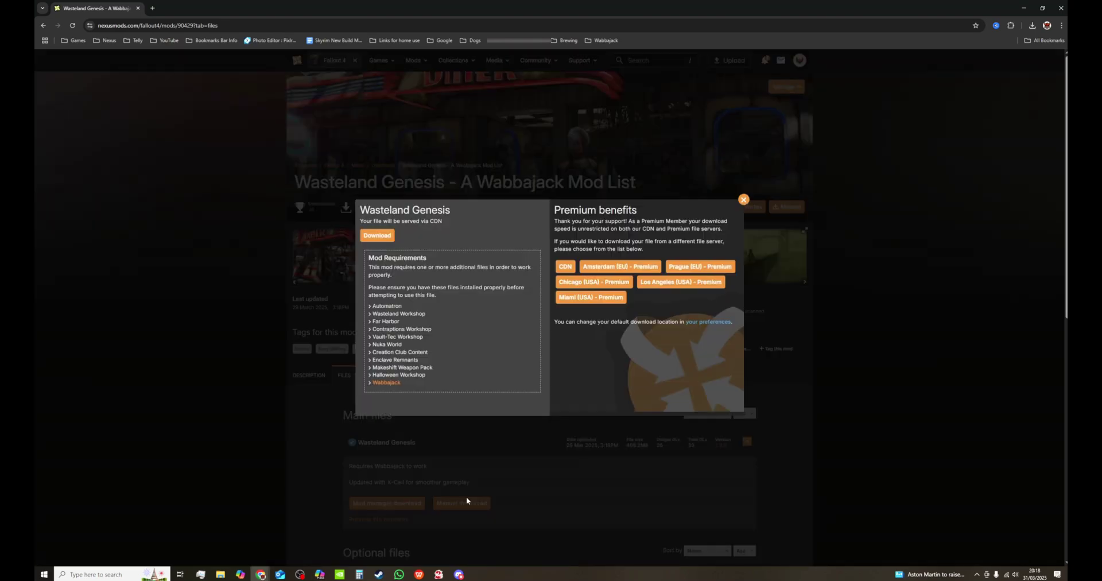
{"action": "left_click", "coordinate": [376, 237]}
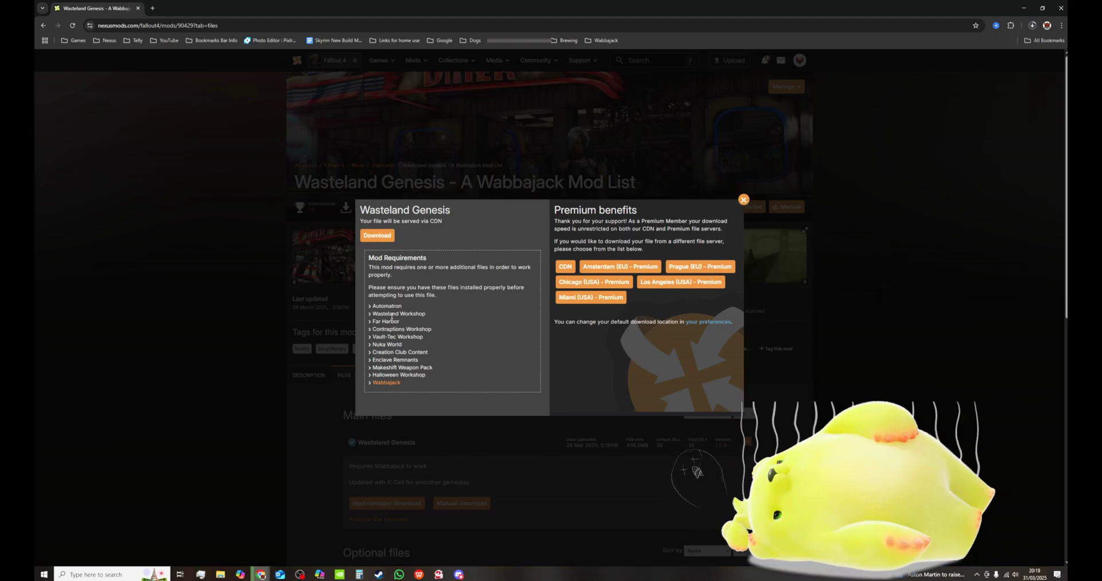
{"action": "left_click", "coordinate": [390, 383]}
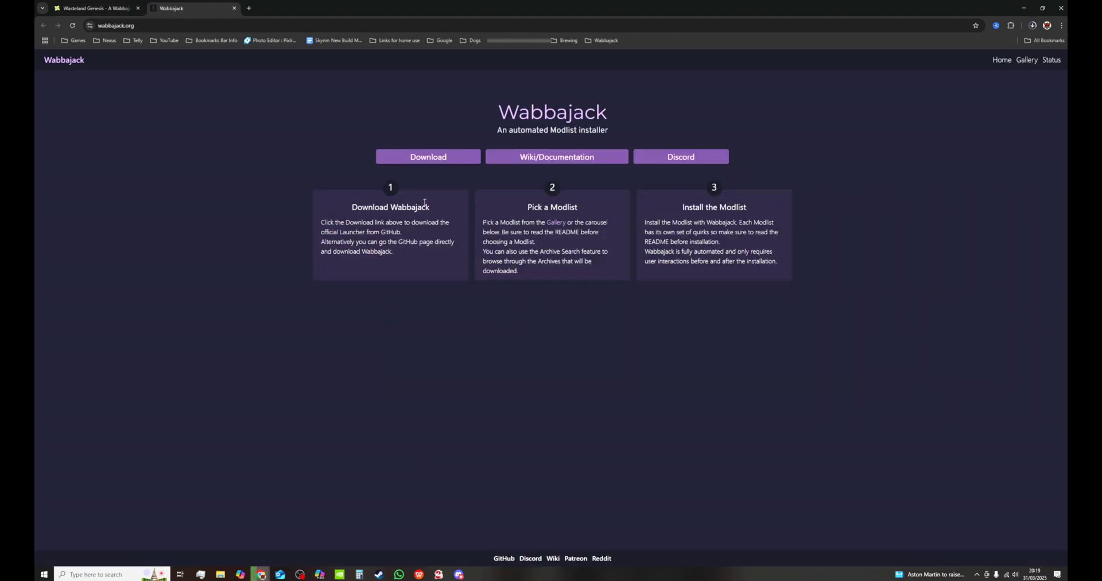
{"action": "left_click", "coordinate": [430, 158]}
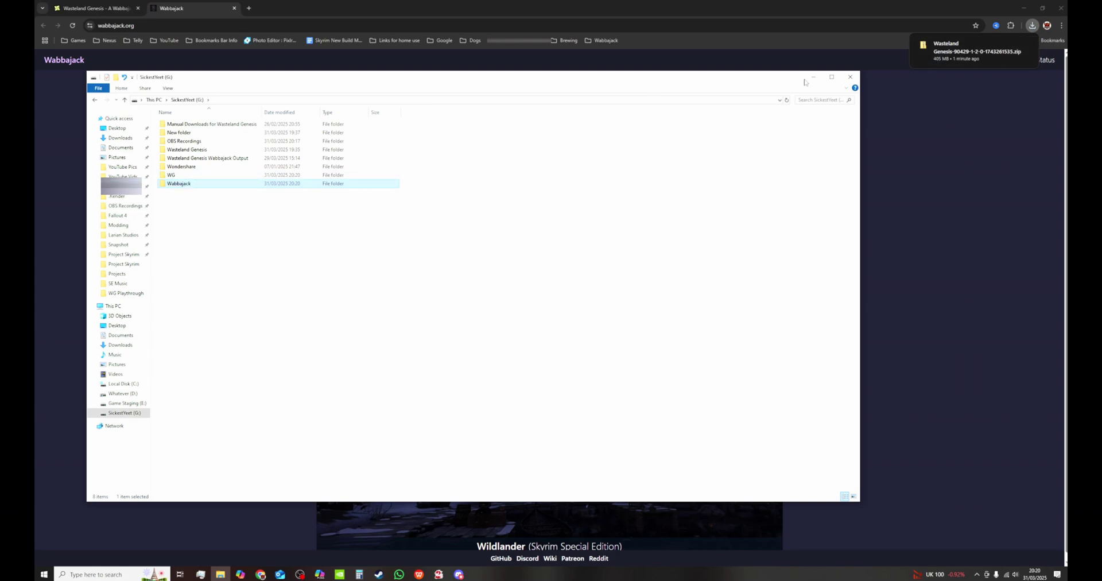
- Shrink the browser window and place the downloaded Wabbajack (2).exe in the Wabbajack folder on the G: drive
{"action": "mouse_move", "coordinate": [968, 56]}
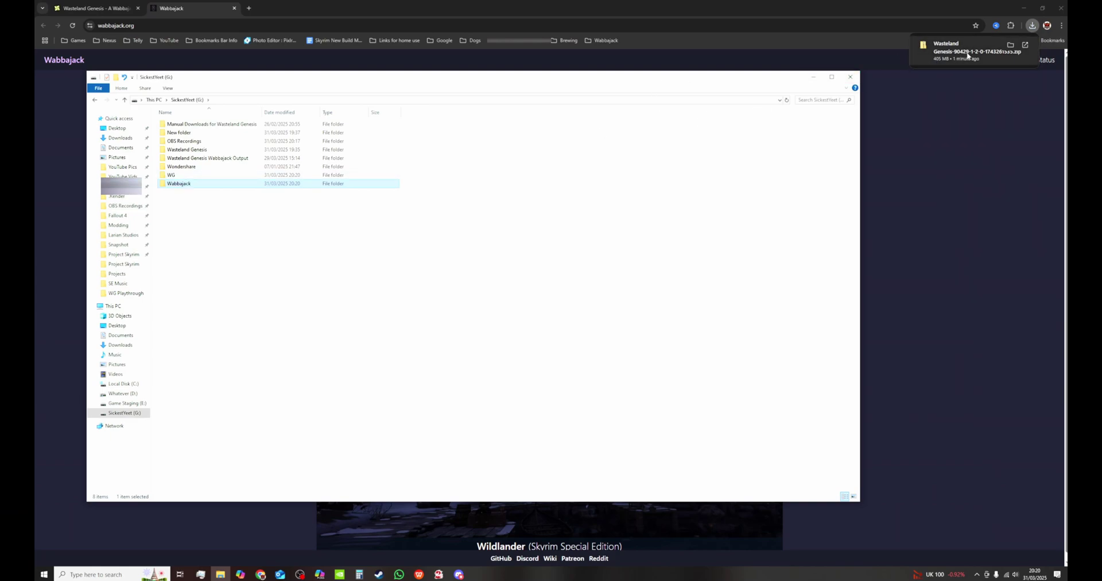
{"action": "double_click", "coordinate": [894, 9]}
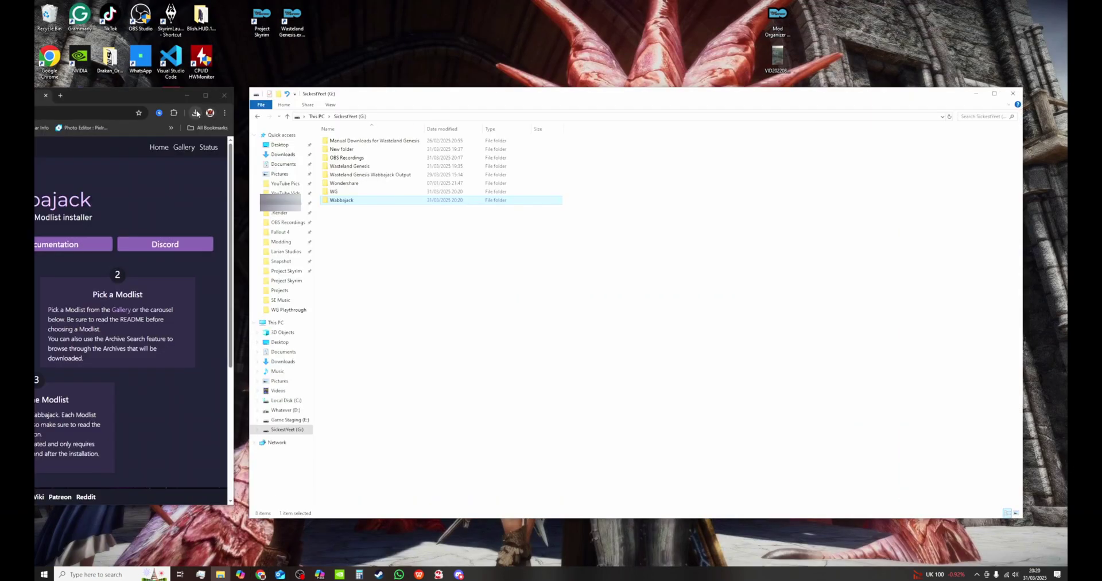
{"action": "left_click", "coordinate": [194, 113]}
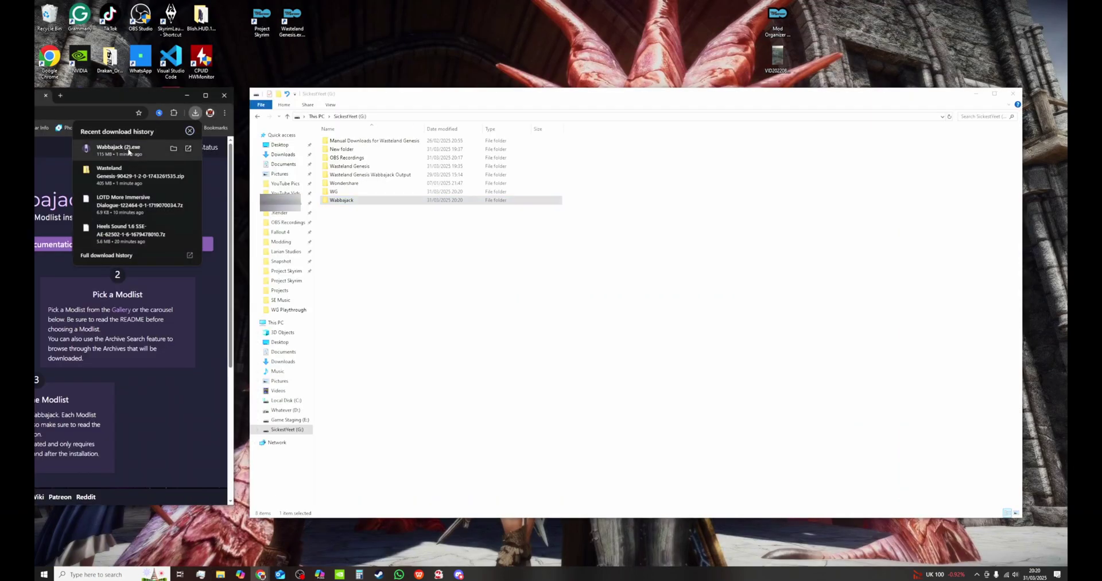
{"action": "double_click", "coordinate": [387, 199]}
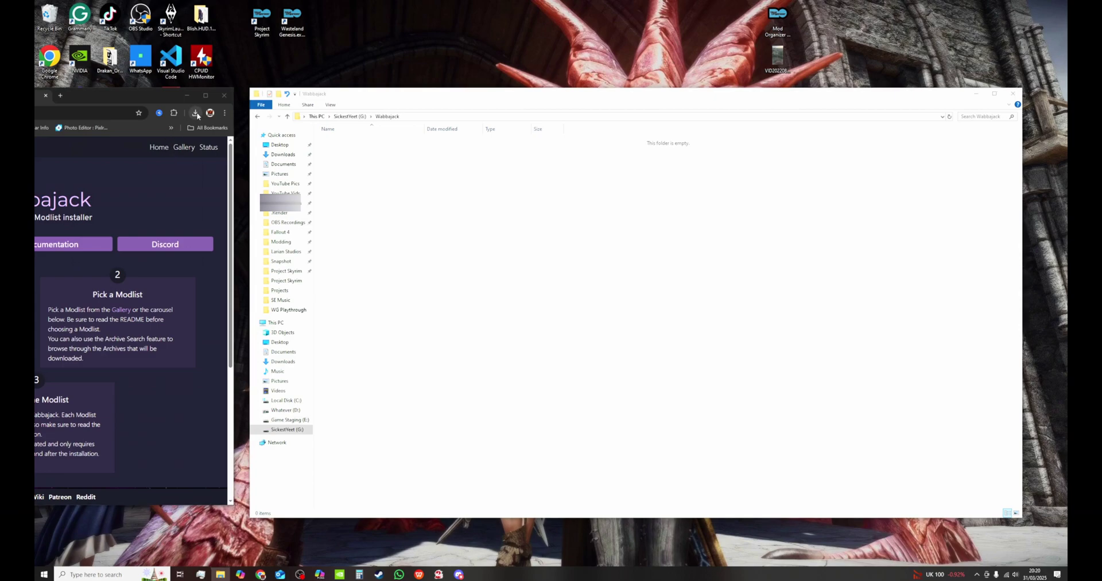
{"action": "left_click_drag", "start_coordinate": [133, 161], "coordinate": [378, 179]}
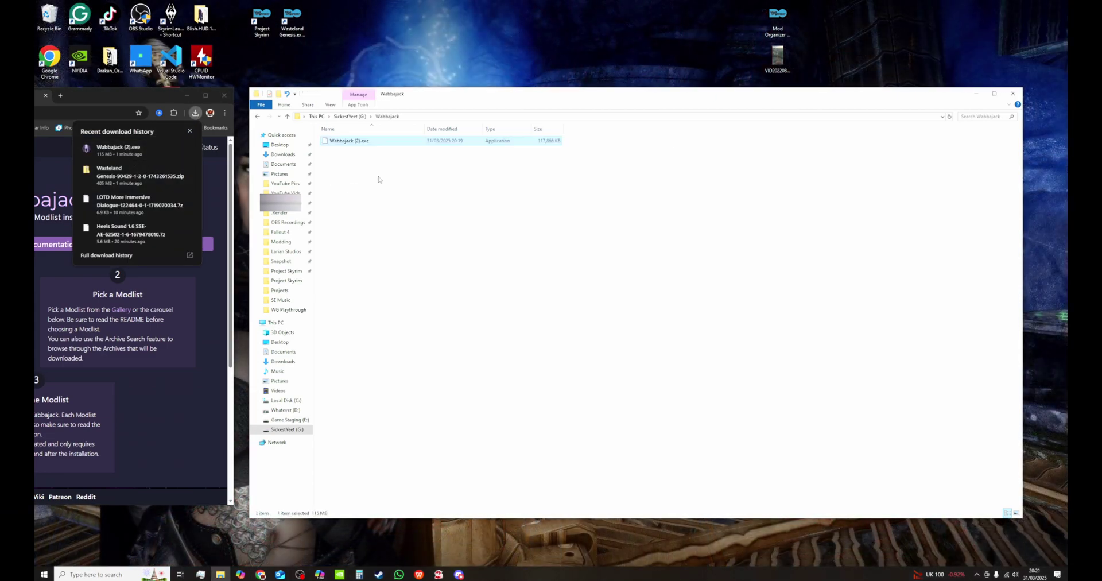
- Run Wabbajack (2).exe from the Wabbajack folder until its welcome window loads, and close the program
{"action": "double_click", "coordinate": [389, 141]}
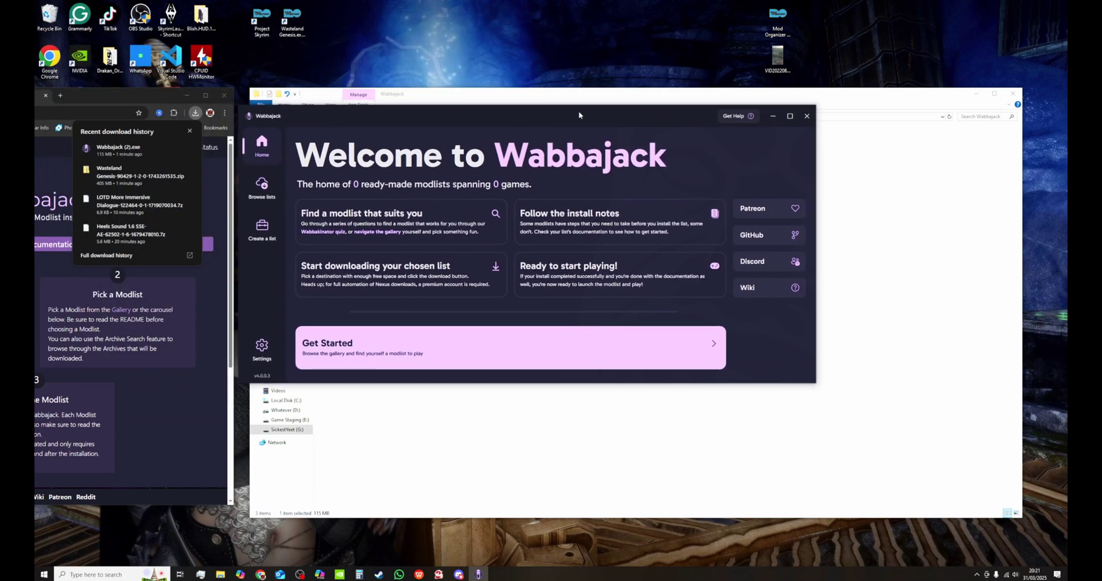
{"action": "left_click_drag", "start_coordinate": [387, 15], "coordinate": [579, 111]}
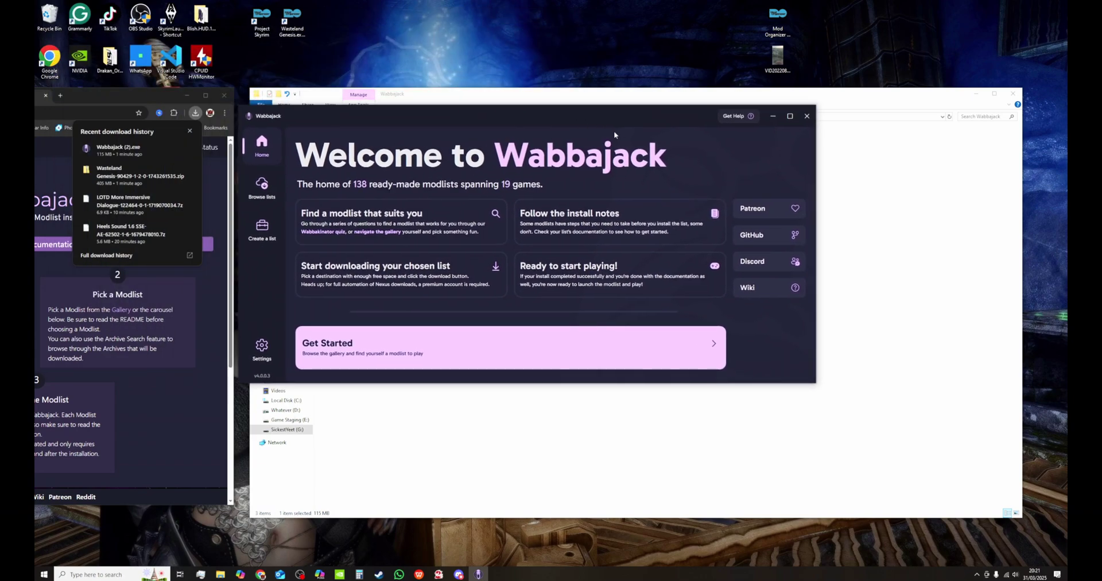
{"action": "left_click", "coordinate": [808, 116]}
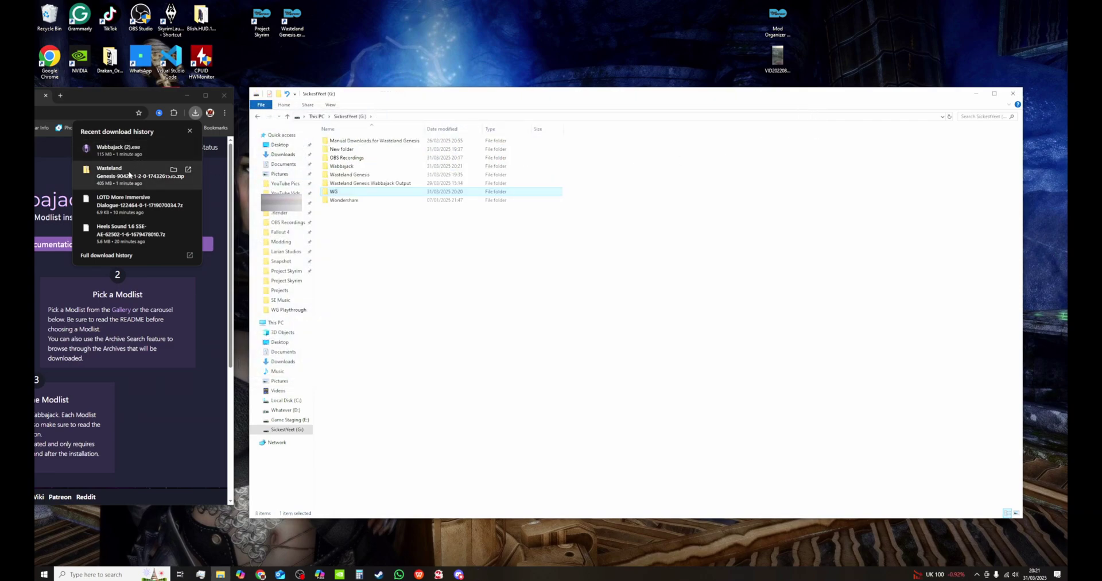
- Place the downloaded Wasteland Genesis zip in the root of the G: drive and extract it with 7-Zip into its own named folder
{"action": "left_click_drag", "start_coordinate": [129, 174], "coordinate": [410, 240]}
{"action": "right_click", "coordinate": [413, 208]}
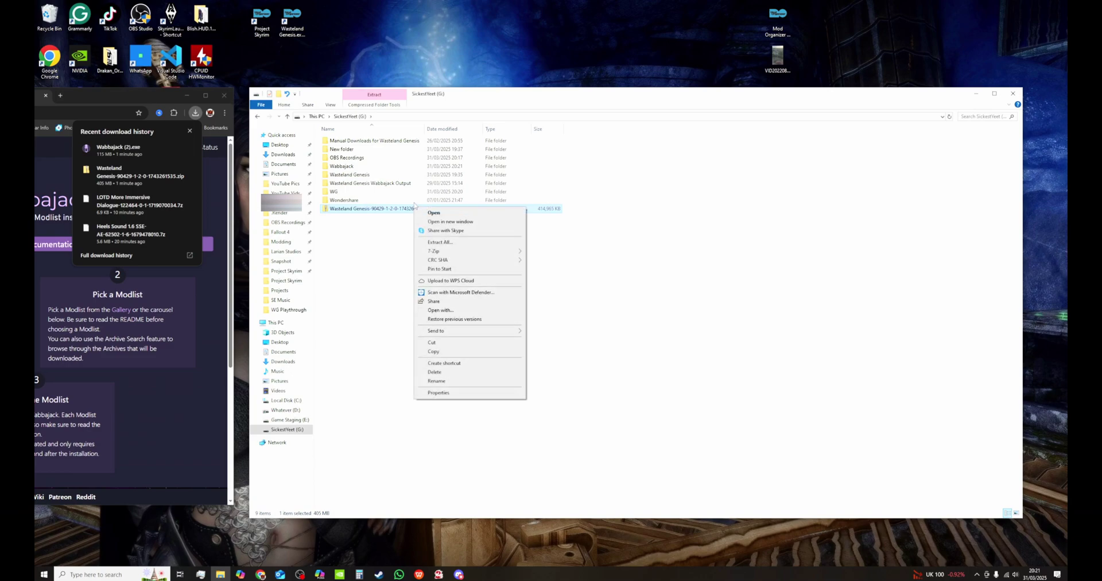
{"action": "mouse_move", "coordinate": [452, 254]}
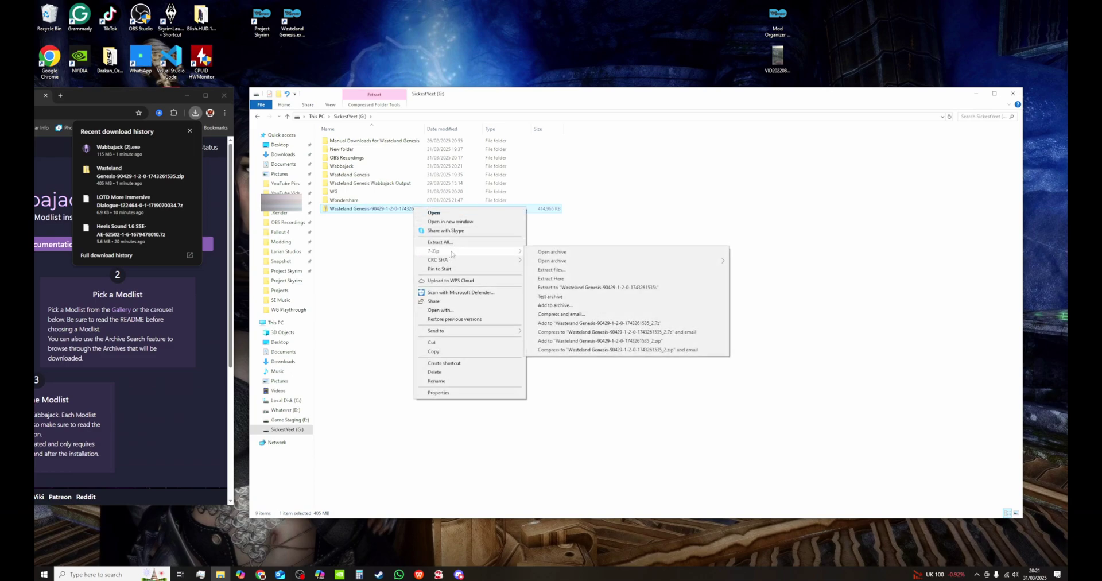
{"action": "left_click", "coordinate": [570, 289]}
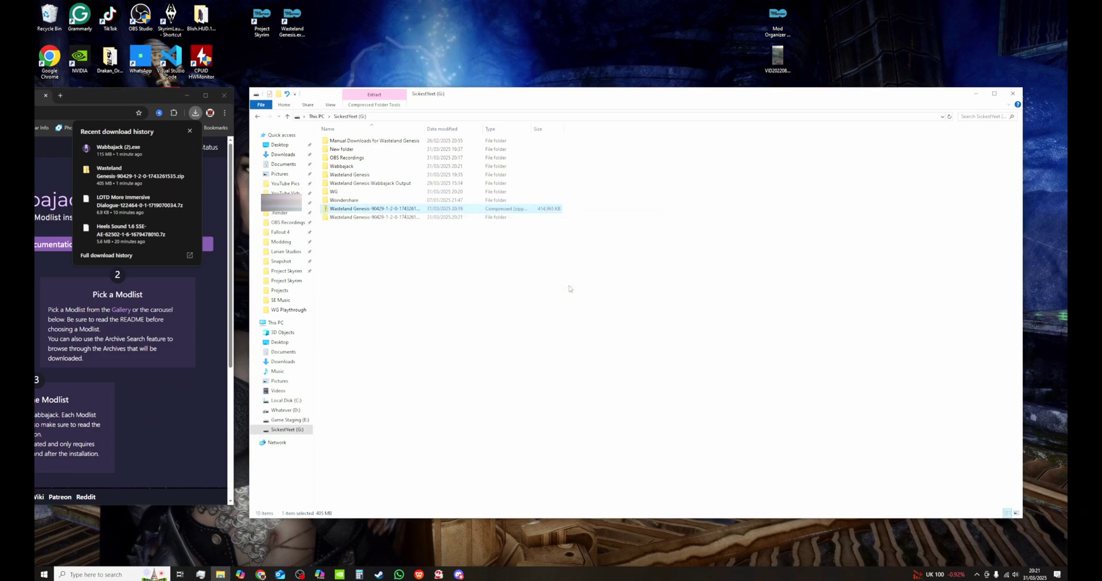
- Examine the Wabbajack modlist files in the WG 1.2.0 subfolder of the extracted Wasteland Genesis folder
{"action": "double_click", "coordinate": [373, 217]}
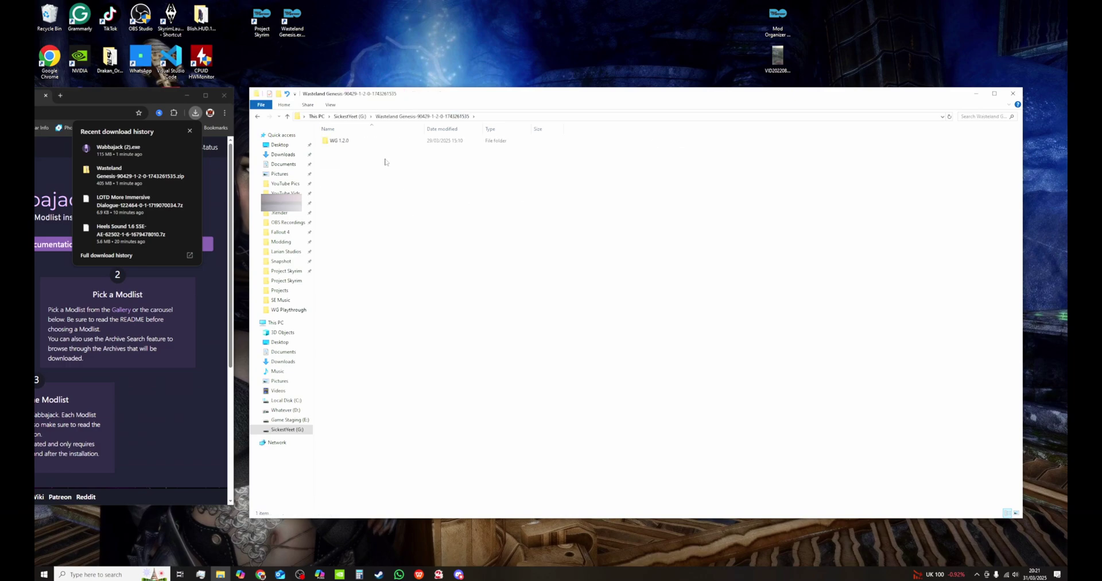
{"action": "left_click", "coordinate": [372, 144]}
{"action": "double_click", "coordinate": [372, 143]}
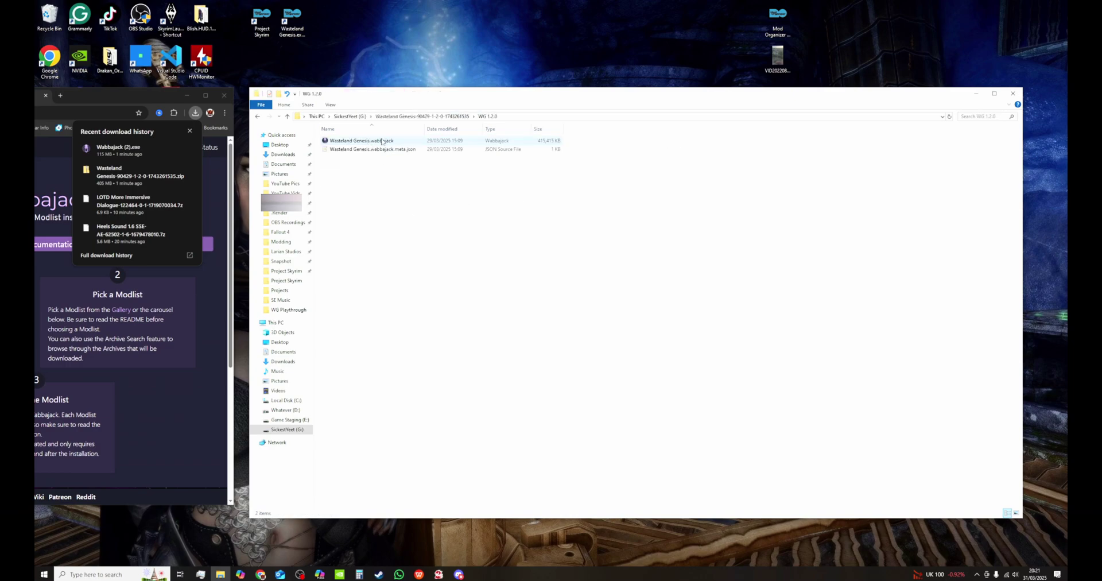
{"action": "left_click", "coordinate": [288, 118]}
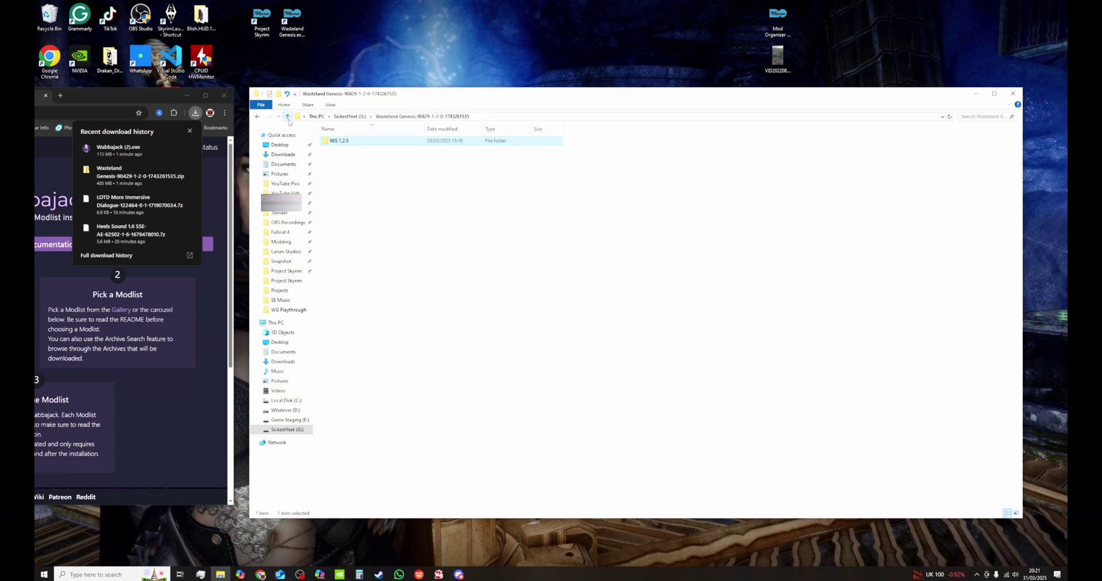
{"action": "left_click", "coordinate": [289, 117]}
{"action": "double_click", "coordinate": [373, 191]}
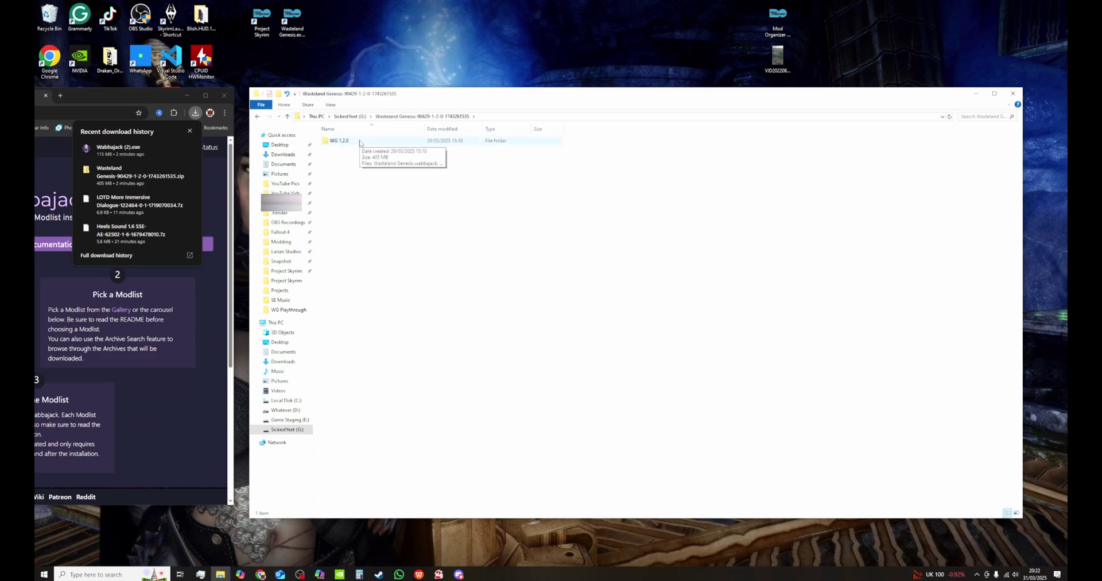
{"action": "double_click", "coordinate": [360, 143]}
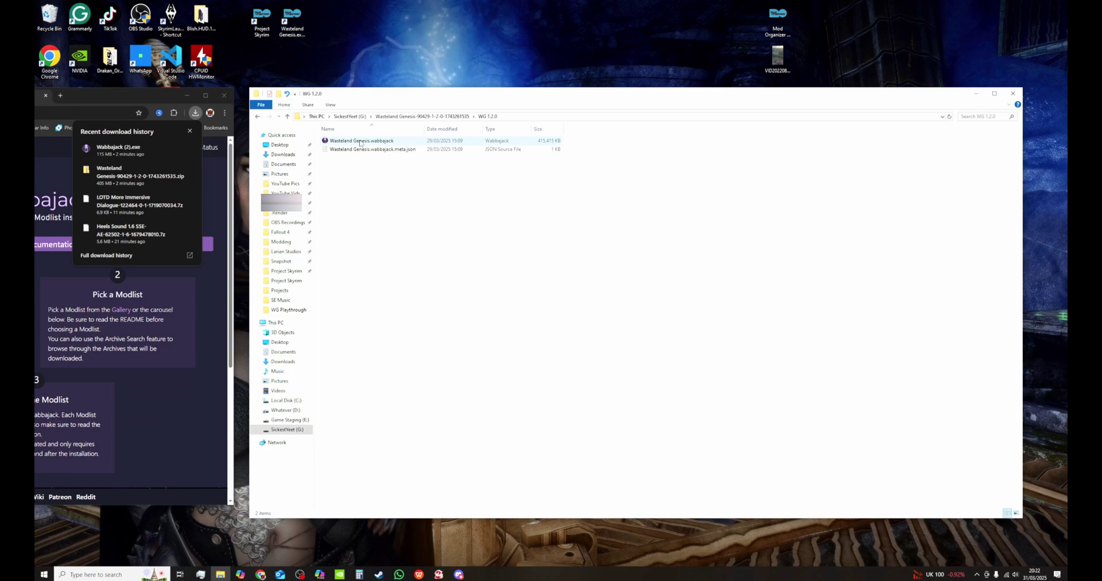
{"action": "left_click", "coordinate": [288, 117]}
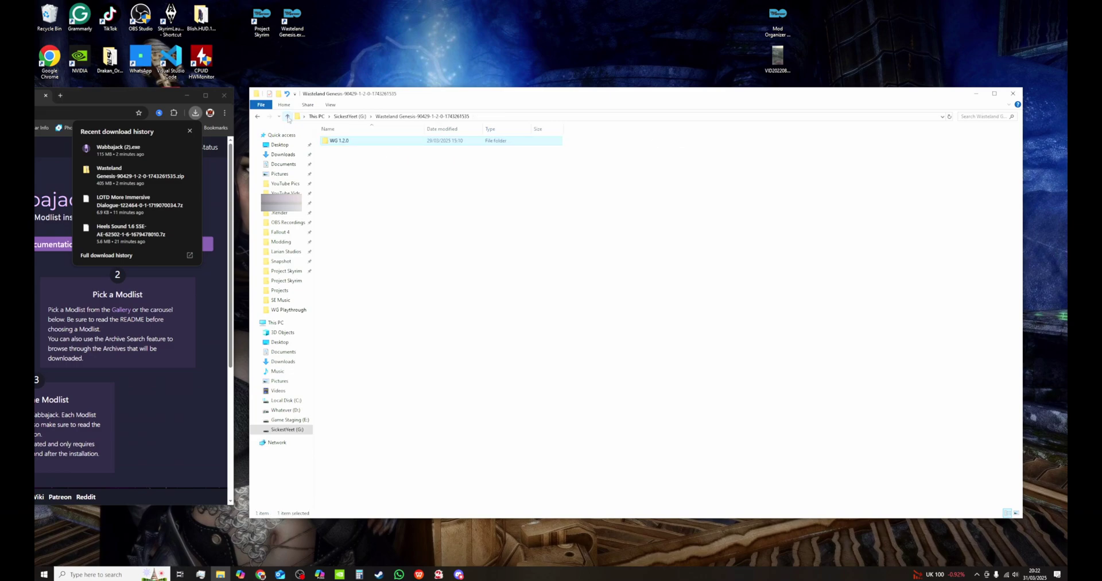
- Launch Wabbajack (2).exe from the Wabbajack folder on the G: drive and open the modlist gallery
{"action": "left_click", "coordinate": [288, 117]}
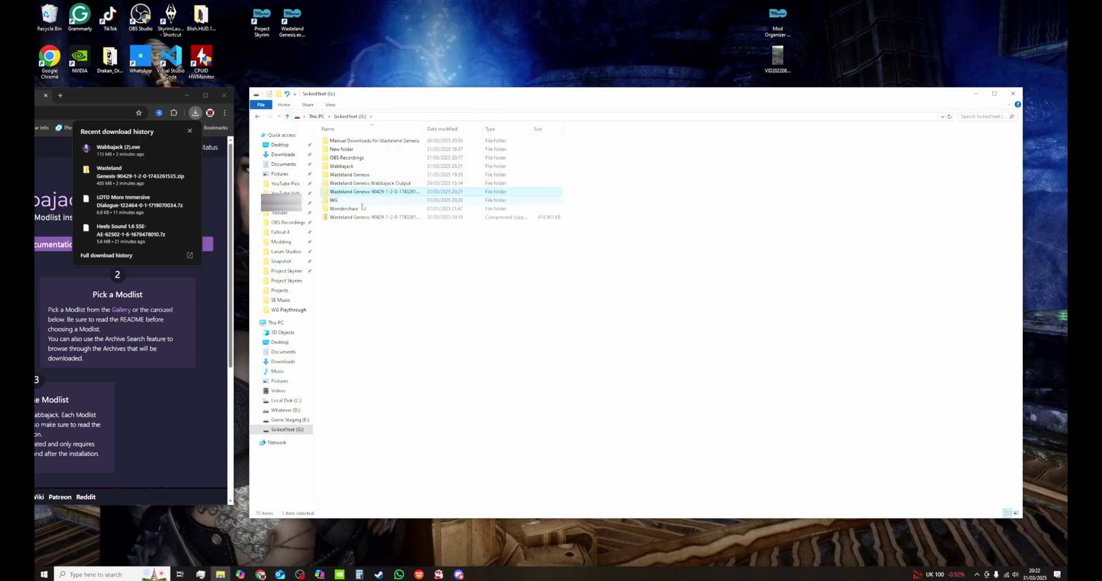
{"action": "double_click", "coordinate": [369, 167]}
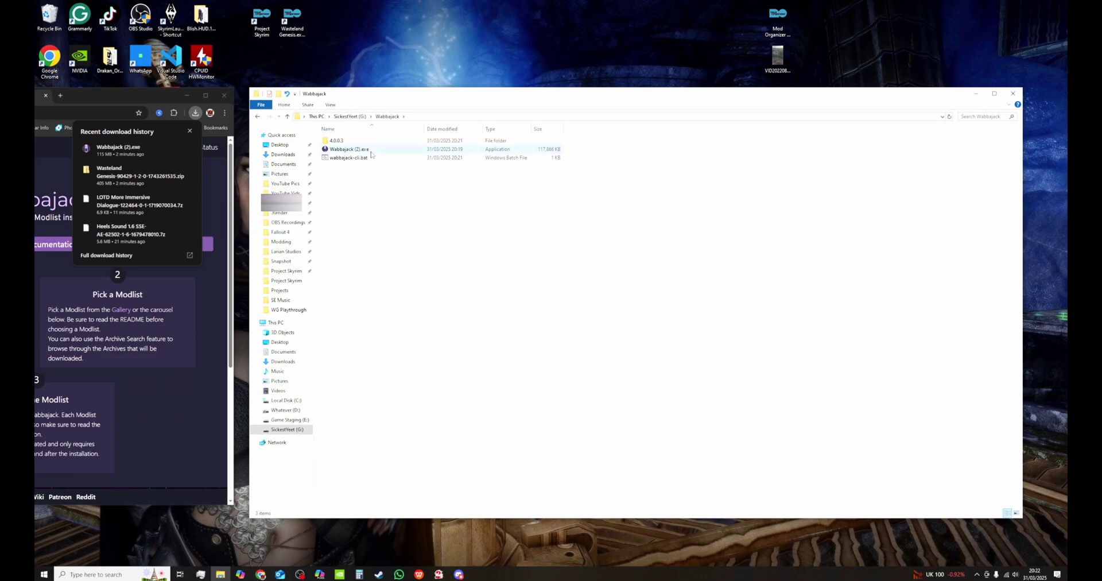
{"action": "double_click", "coordinate": [371, 150]}
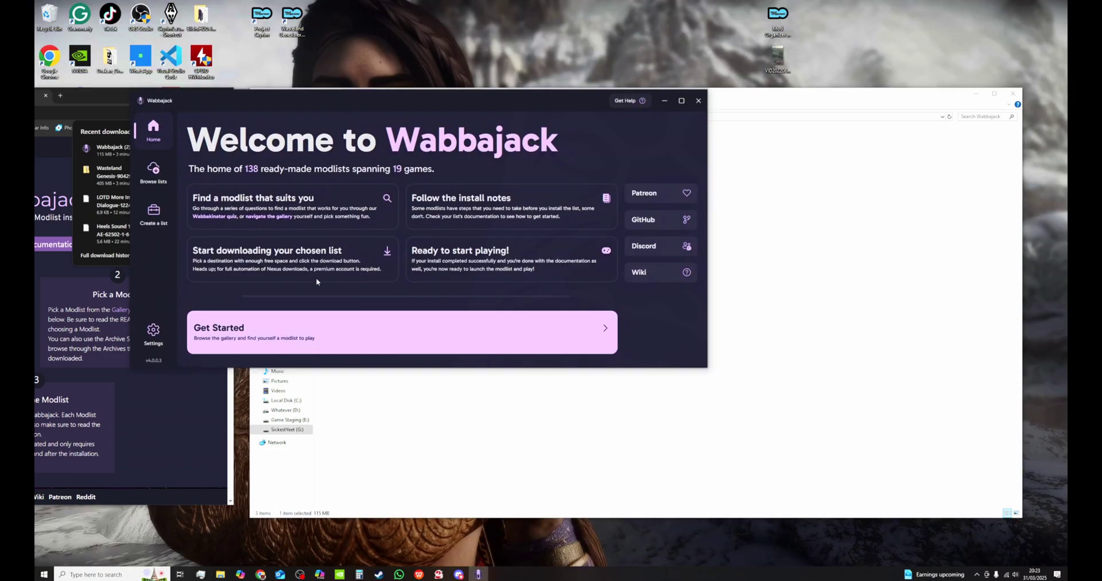
{"action": "left_click", "coordinate": [458, 338]}
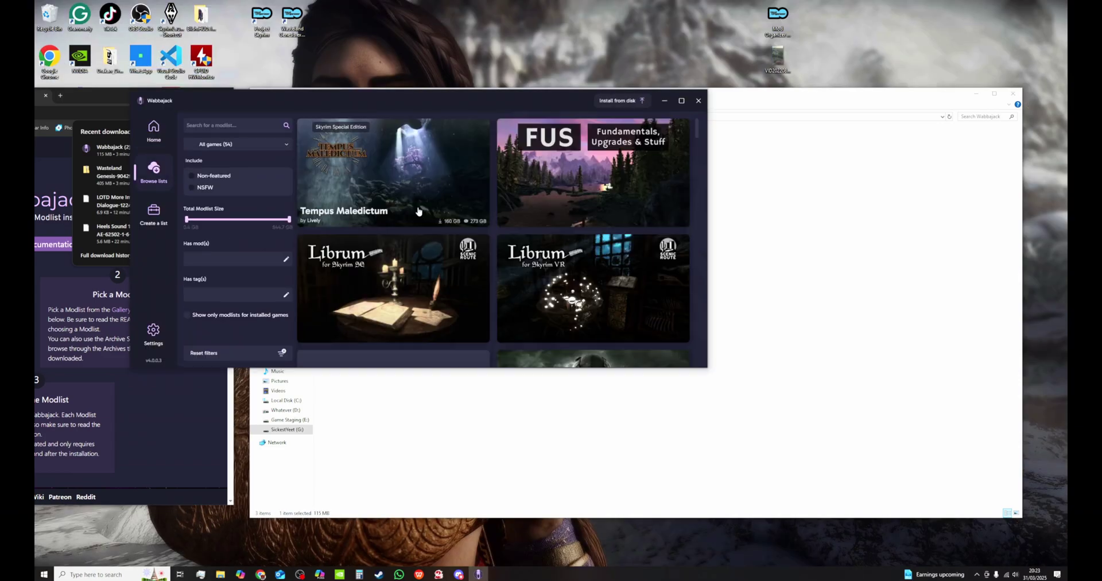
- Load Wasteland Genesis.wabbajack from disk, using the WG 1.2.0 subfolder of the extracted Wasteland Genesis folder
{"action": "left_click", "coordinate": [609, 101]}
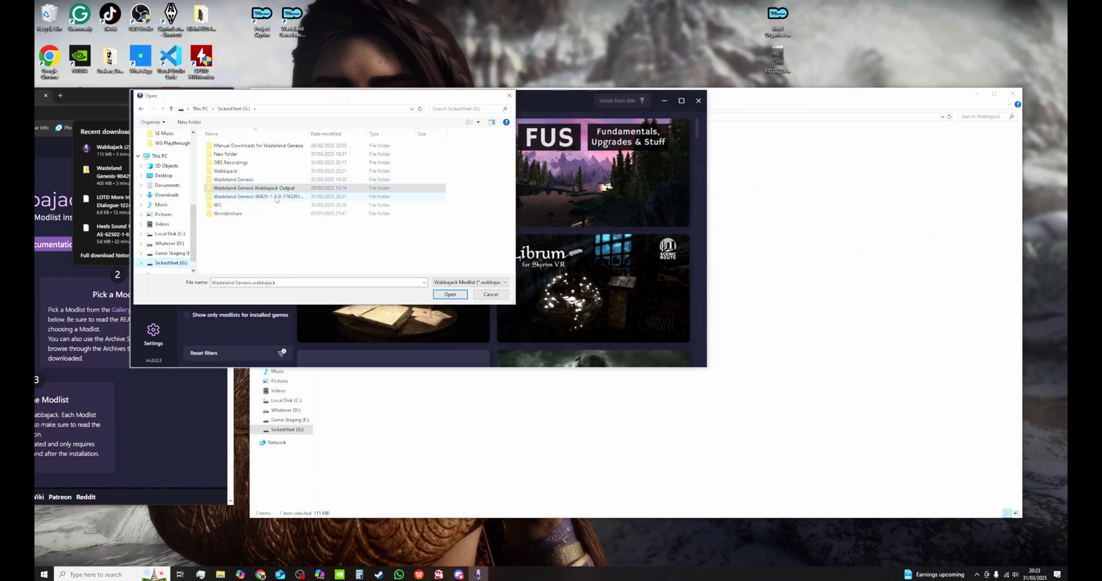
{"action": "left_click", "coordinate": [237, 198]}
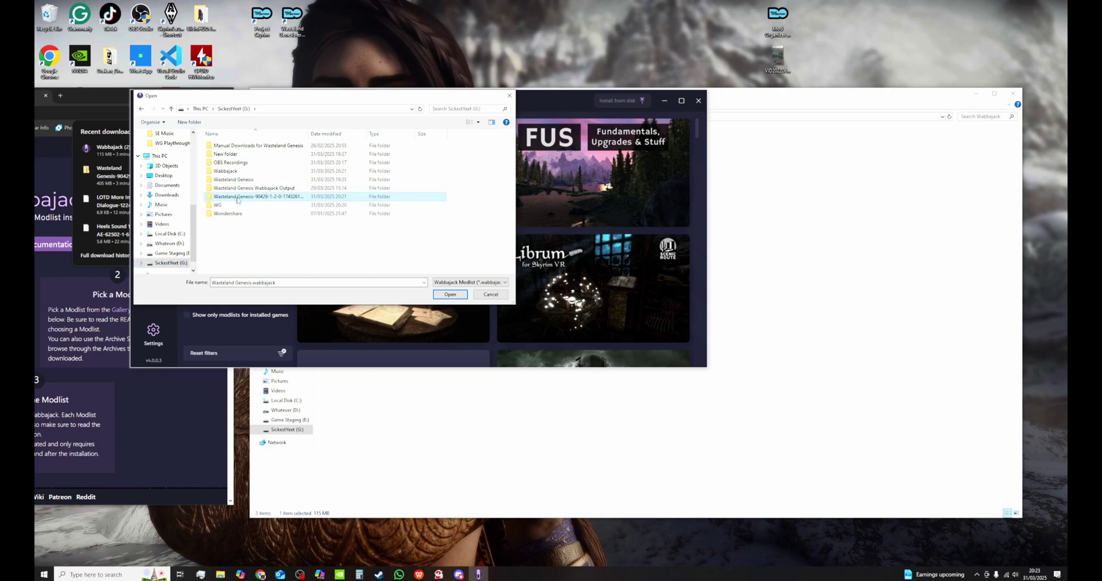
{"action": "double_click", "coordinate": [276, 198]}
{"action": "double_click", "coordinate": [253, 147]}
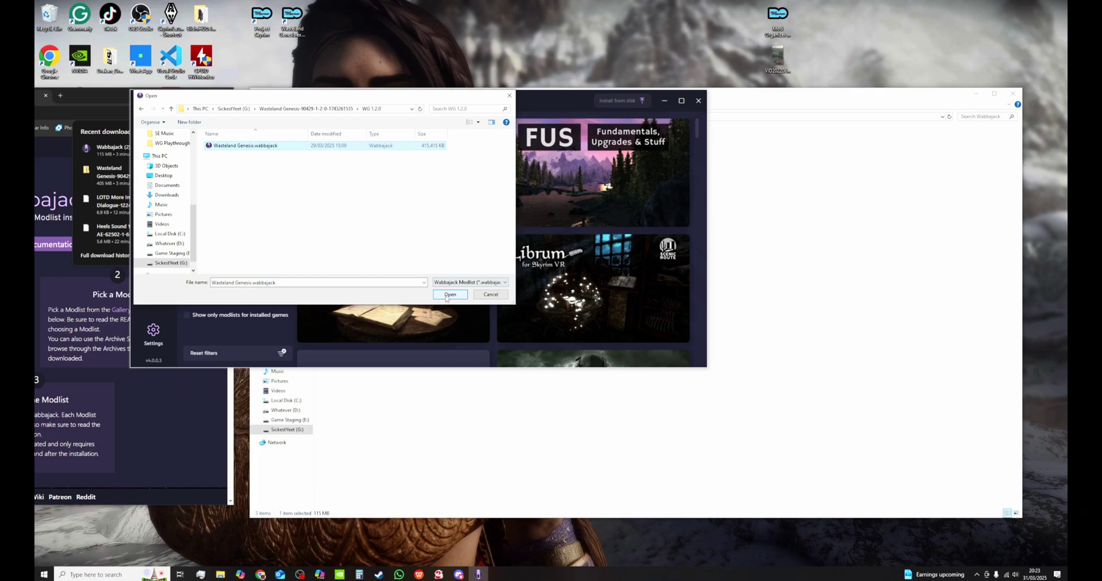
{"action": "left_click", "coordinate": [446, 294]}
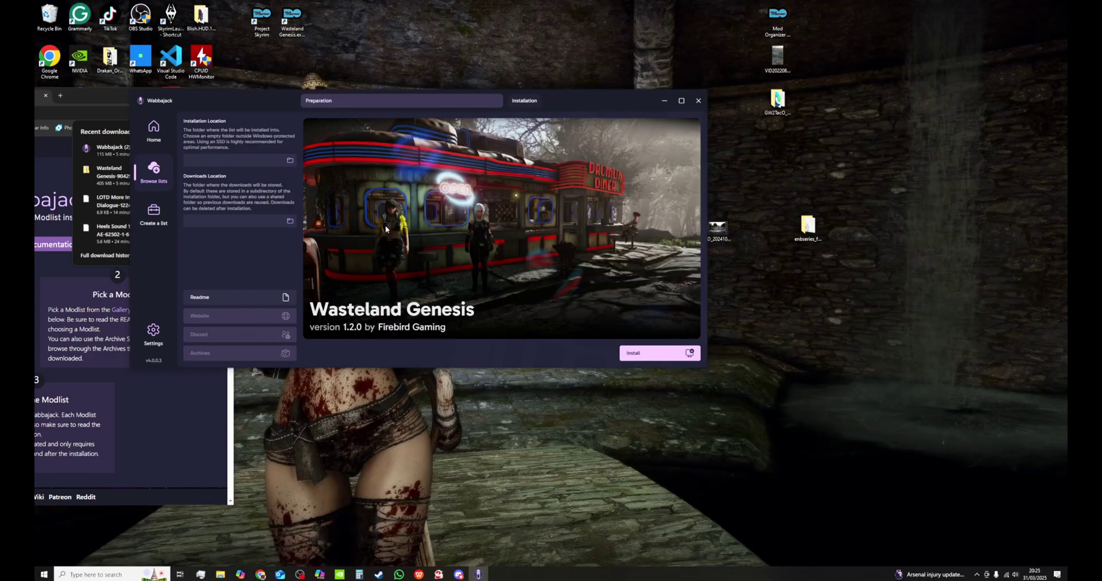
- Set the installation location to the WG folder in the root of the G: drive
{"action": "left_click", "coordinate": [290, 161]}
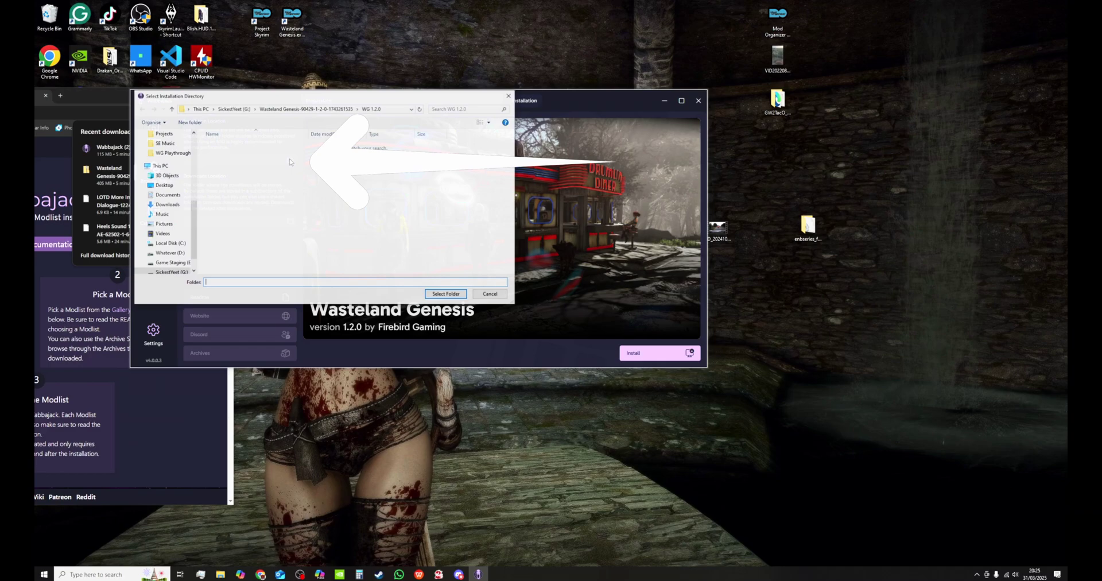
{"action": "left_click", "coordinate": [171, 109]}
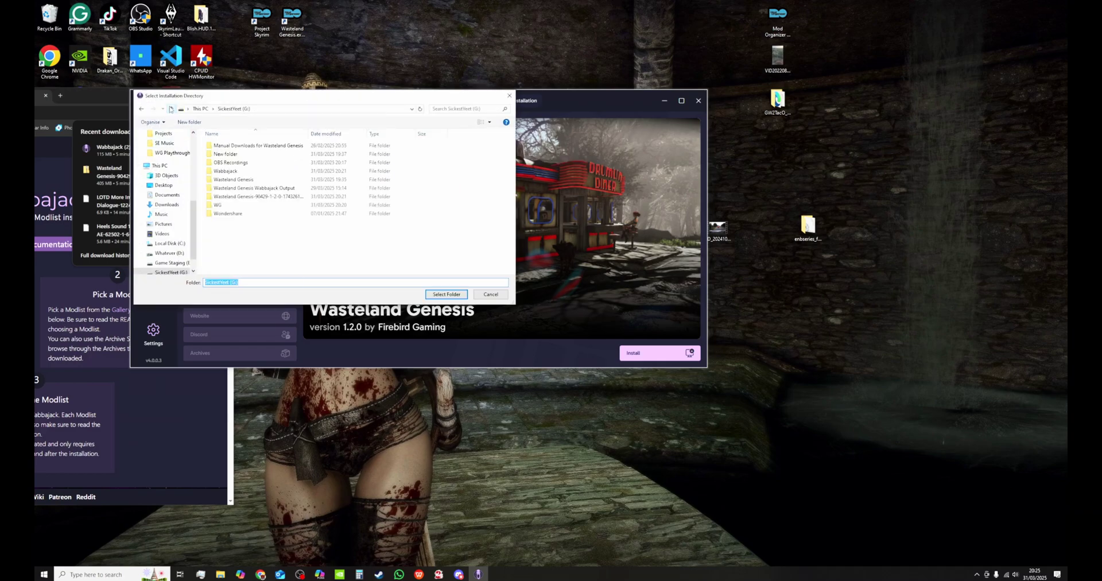
{"action": "left_click", "coordinate": [224, 205]}
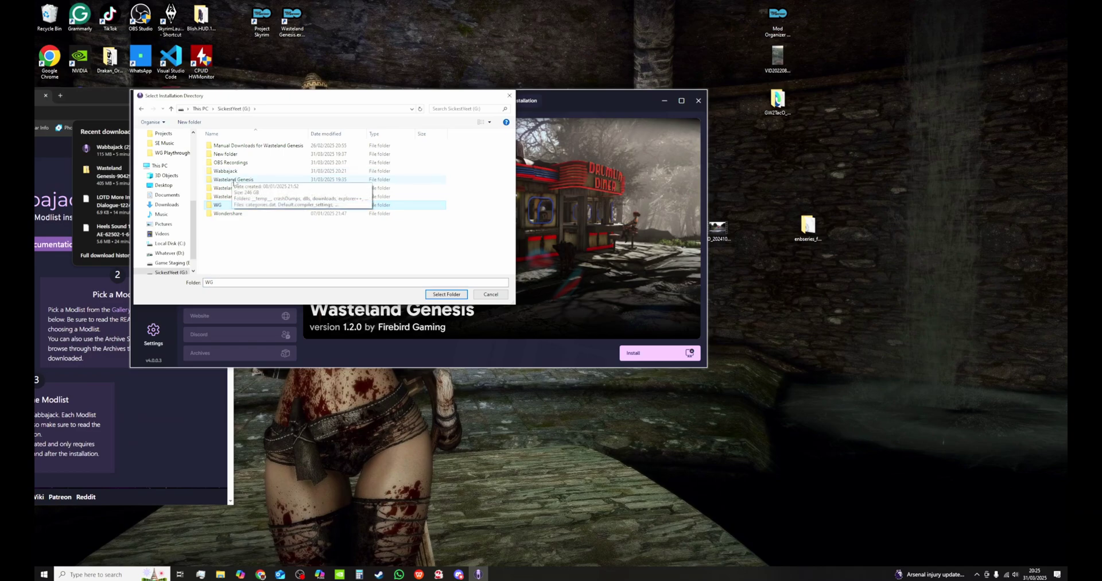
{"action": "left_click", "coordinate": [447, 294]}
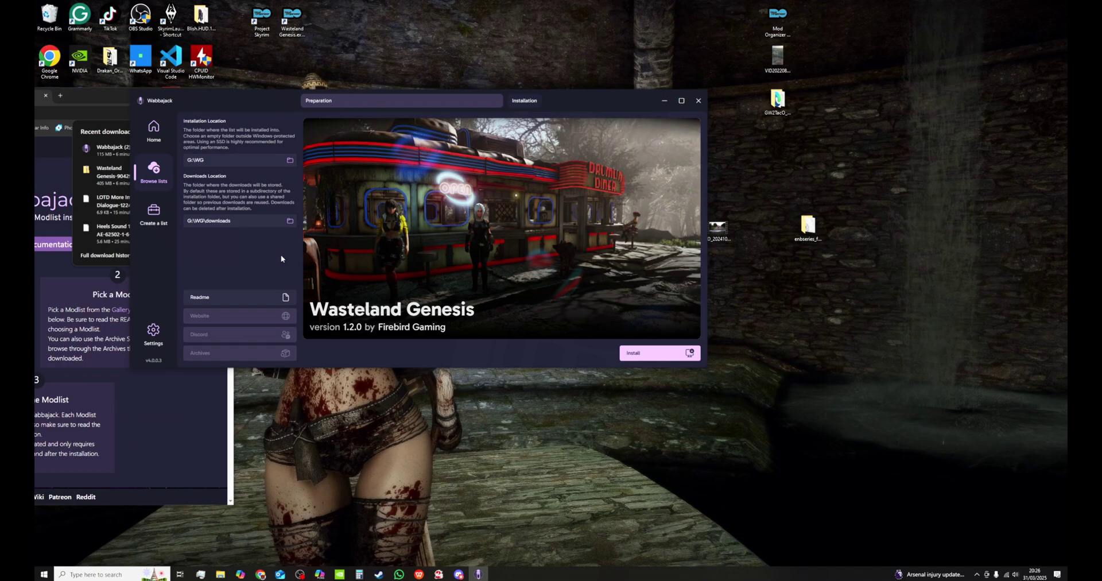
- Start the Wasteland Genesis installation, pass the LoversLab age check, and dismiss the manual download of OCBP_3.1.2_CBBE.zip
{"action": "left_click", "coordinate": [640, 353]}
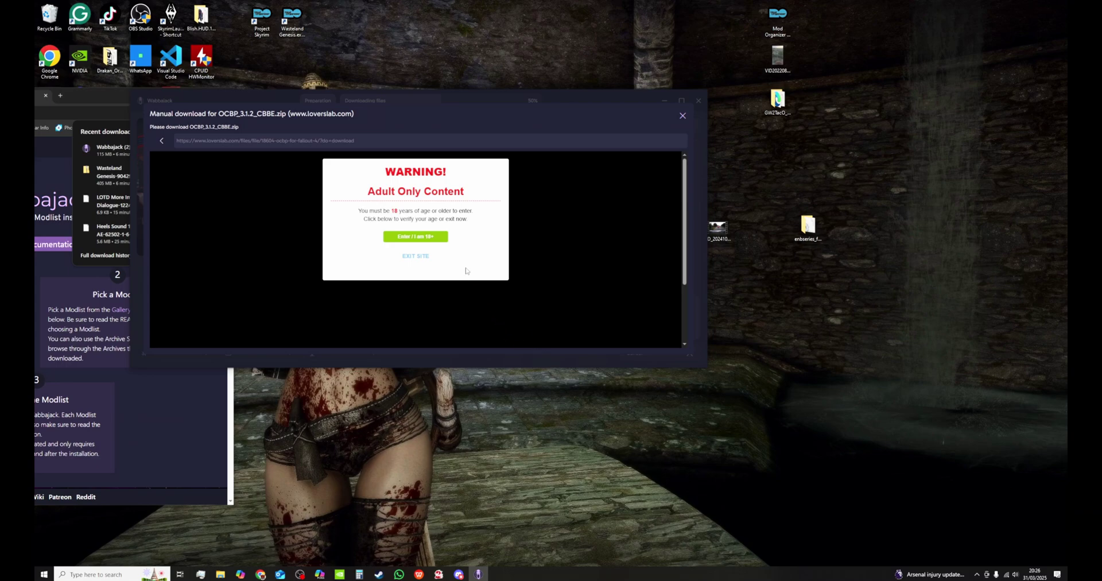
{"action": "left_click", "coordinate": [414, 237]}
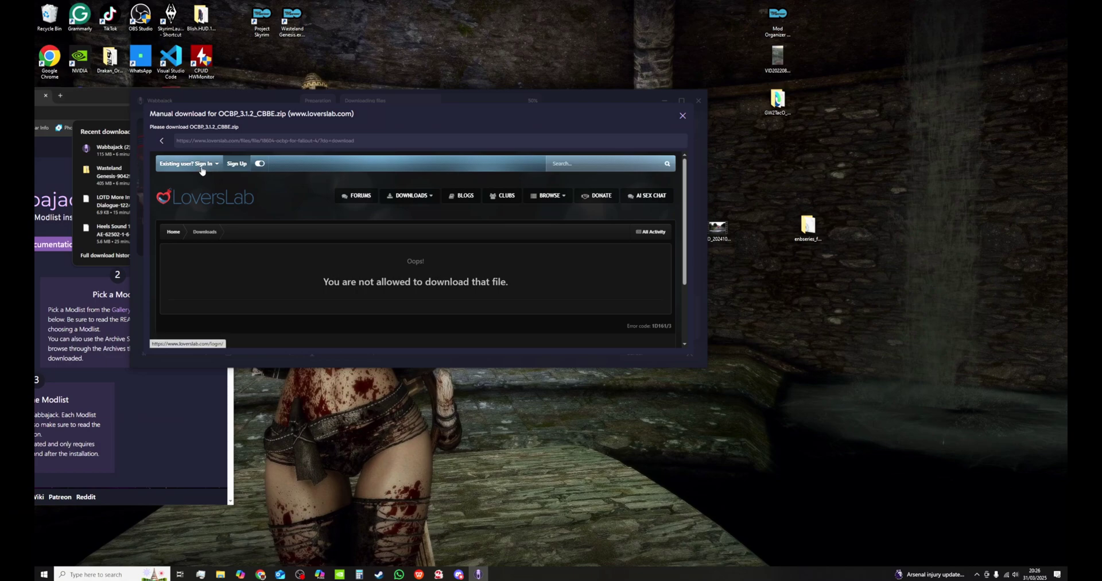
{"action": "left_click", "coordinate": [683, 115]}
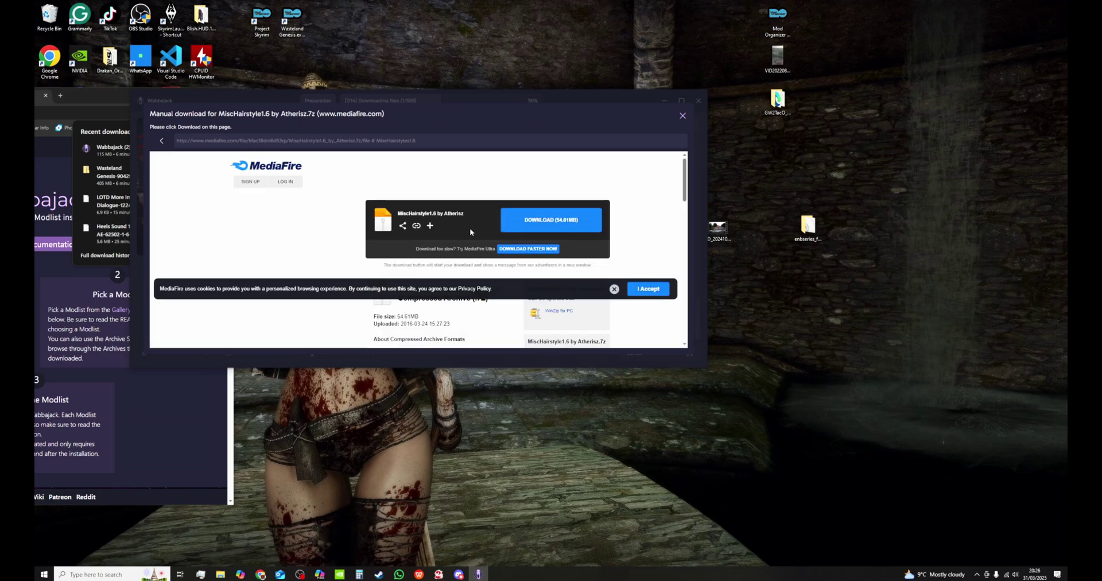
- Accept the MediaFire cookies, download MiscHairstyle1.6 by Atherisz.7z for the installer, and close the advertising pop-up window
{"action": "left_click", "coordinate": [648, 289]}
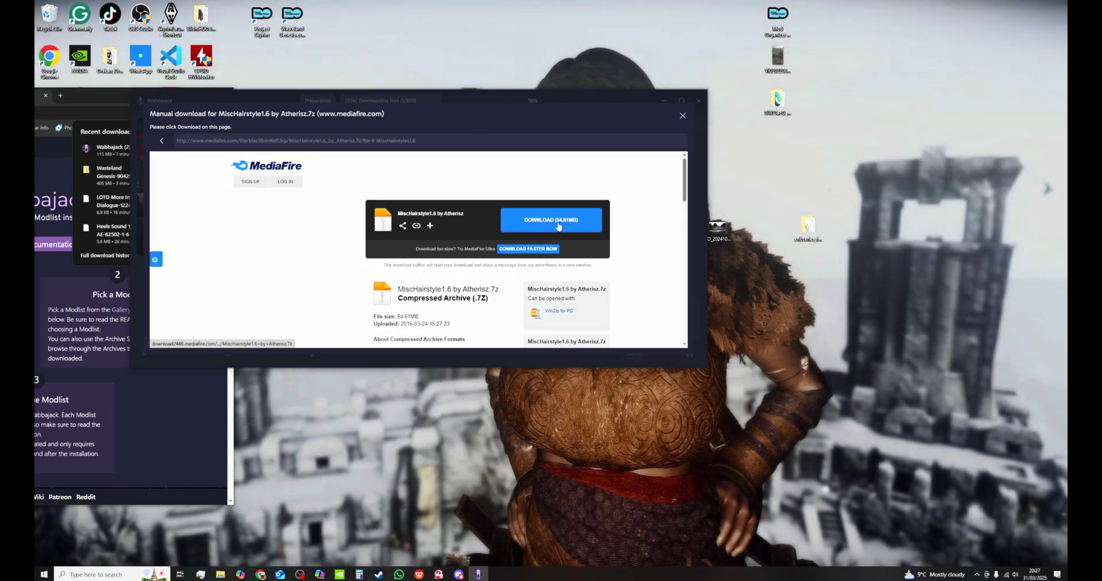
{"action": "scroll", "coordinate": [605, 236], "scroll_direction": "down", "scroll_amount": 6}
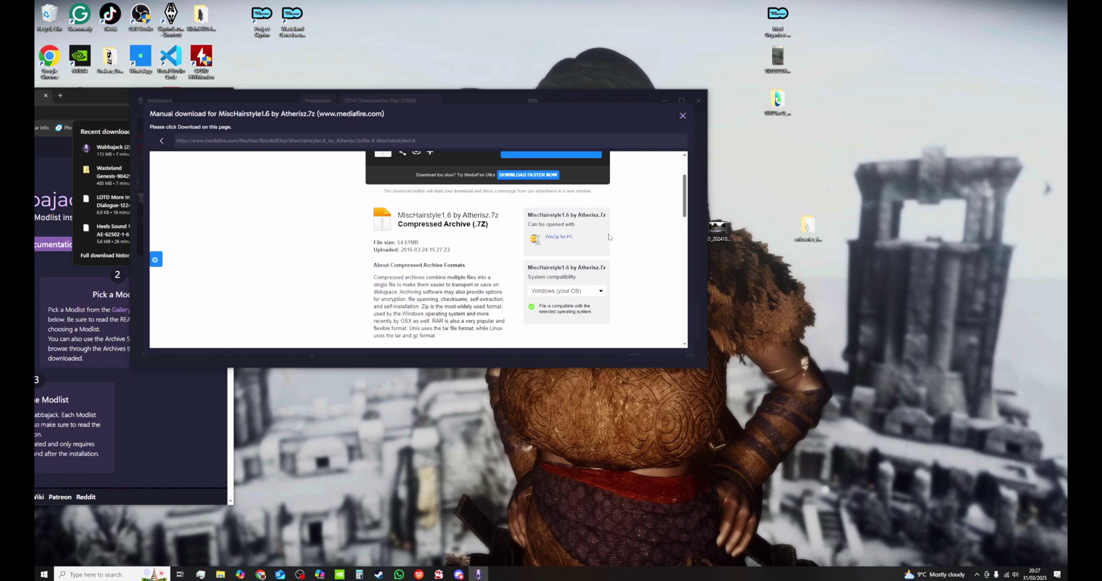
{"action": "scroll", "coordinate": [609, 236], "scroll_direction": "up", "scroll_amount": 5}
{"action": "scroll", "coordinate": [637, 244], "scroll_direction": "down", "scroll_amount": 2}
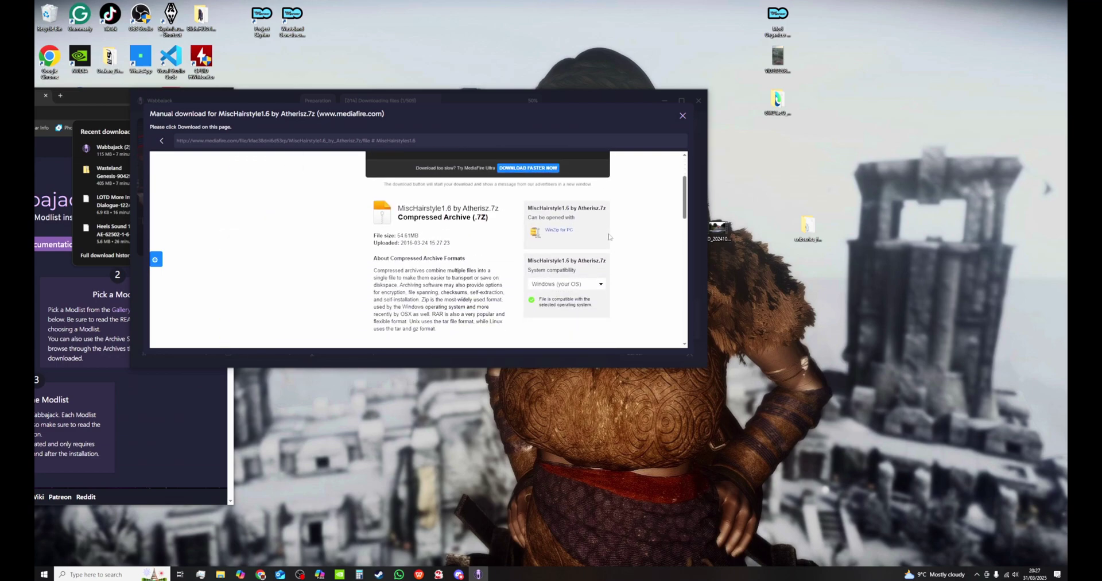
{"action": "scroll", "coordinate": [639, 245], "scroll_direction": "down", "scroll_amount": 5}
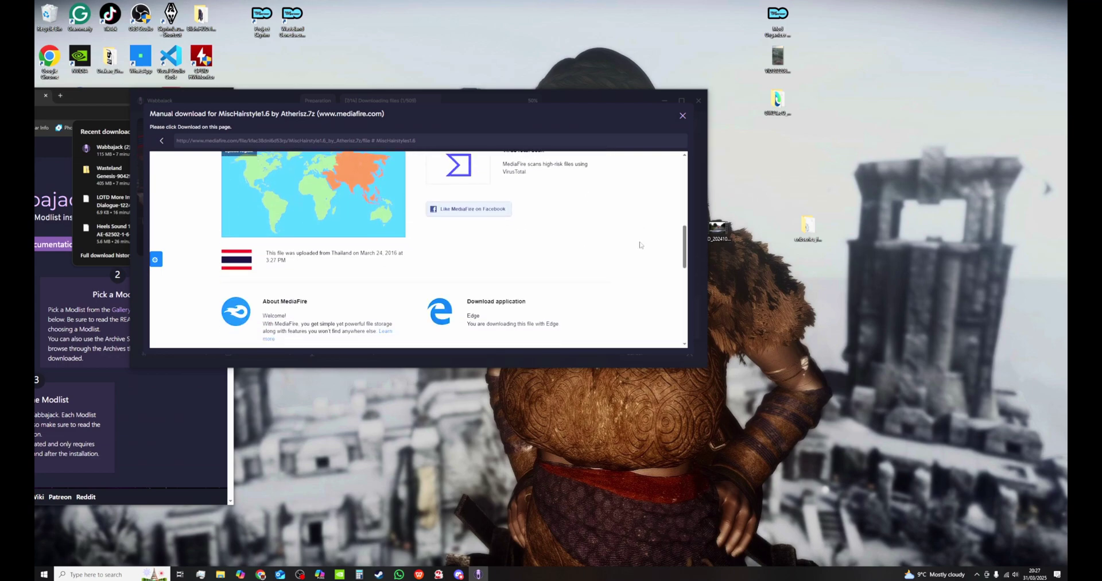
{"action": "scroll", "coordinate": [640, 245], "scroll_direction": "up", "scroll_amount": 6}
{"action": "scroll", "coordinate": [640, 245], "scroll_direction": "up", "scroll_amount": 1}
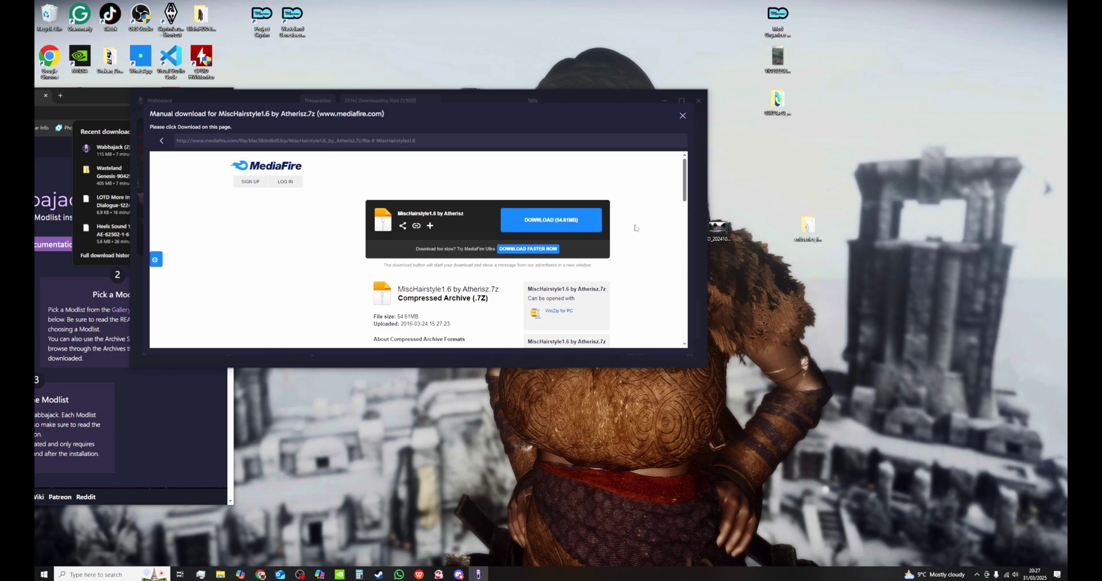
{"action": "left_click", "coordinate": [566, 219]}
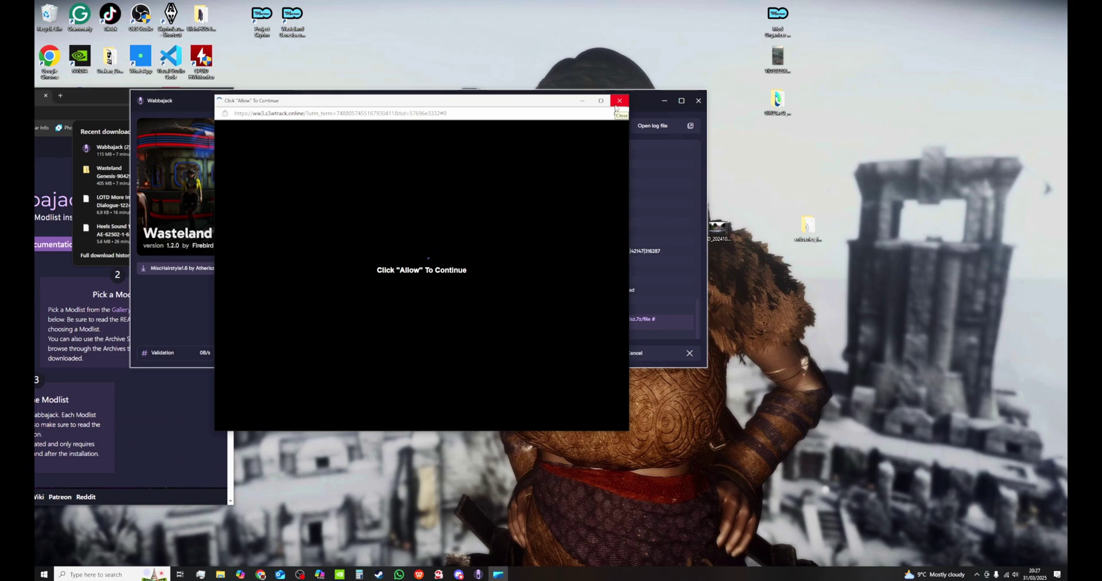
{"action": "left_click", "coordinate": [616, 104]}
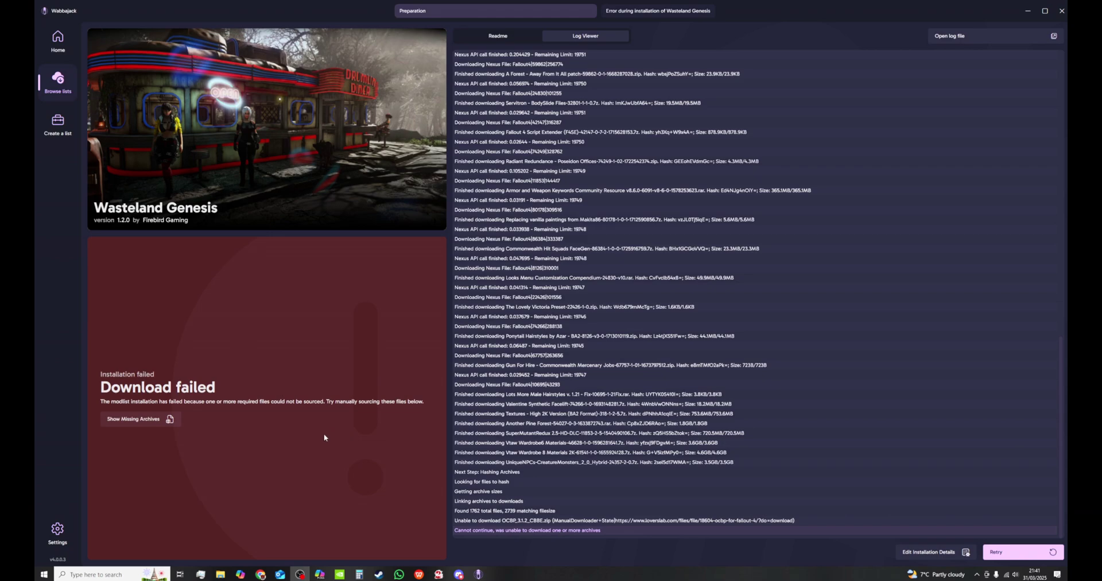
- Show the missing archives and download OCBP_3.1.2_CBBE.zip from its LoversLab page
{"action": "left_click", "coordinate": [140, 418]}
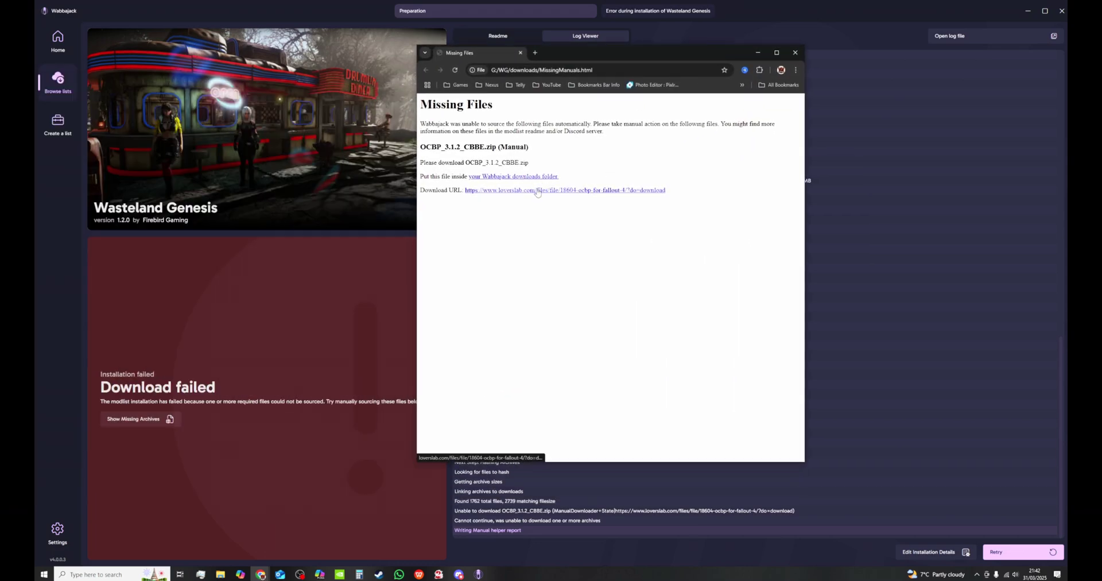
{"action": "left_click", "coordinate": [538, 191]}
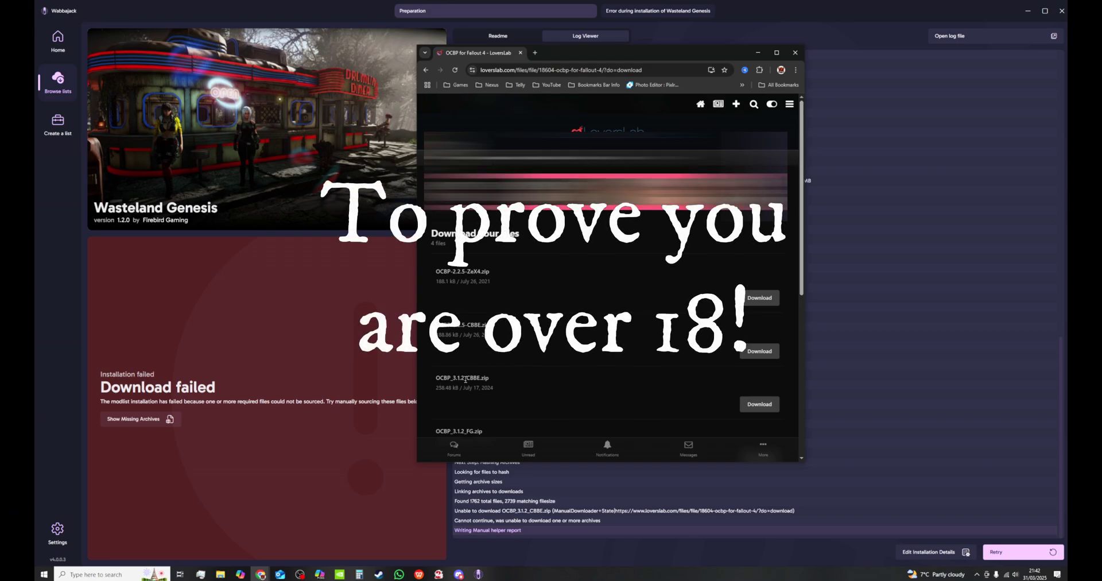
{"action": "left_click", "coordinate": [760, 405]}
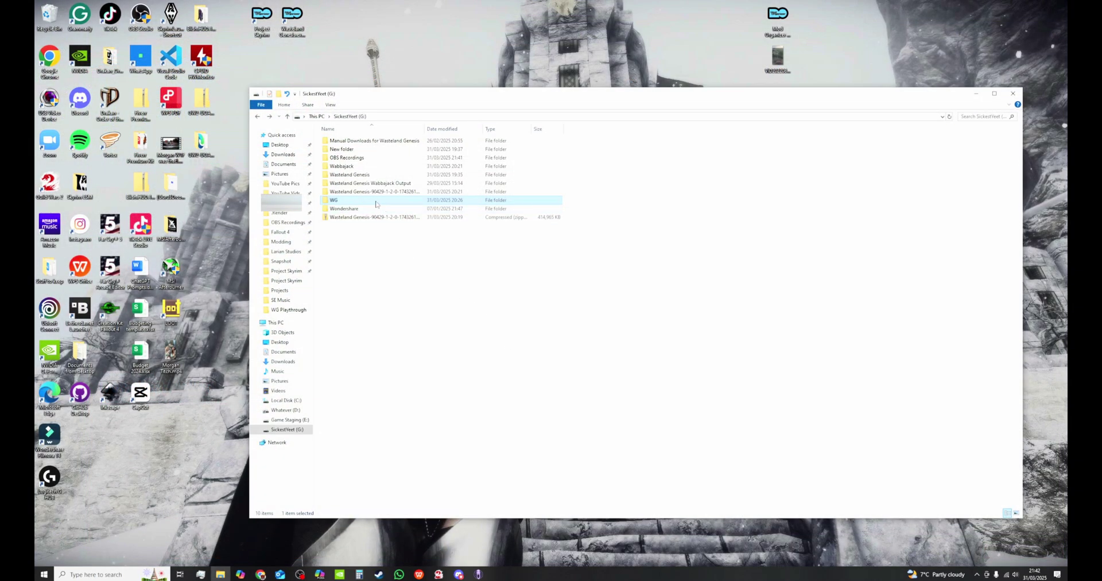
- Place the downloaded OCBP_3.1.2_CBBE.zip in the downloads folder inside G:\WG
{"action": "double_click", "coordinate": [376, 204]}
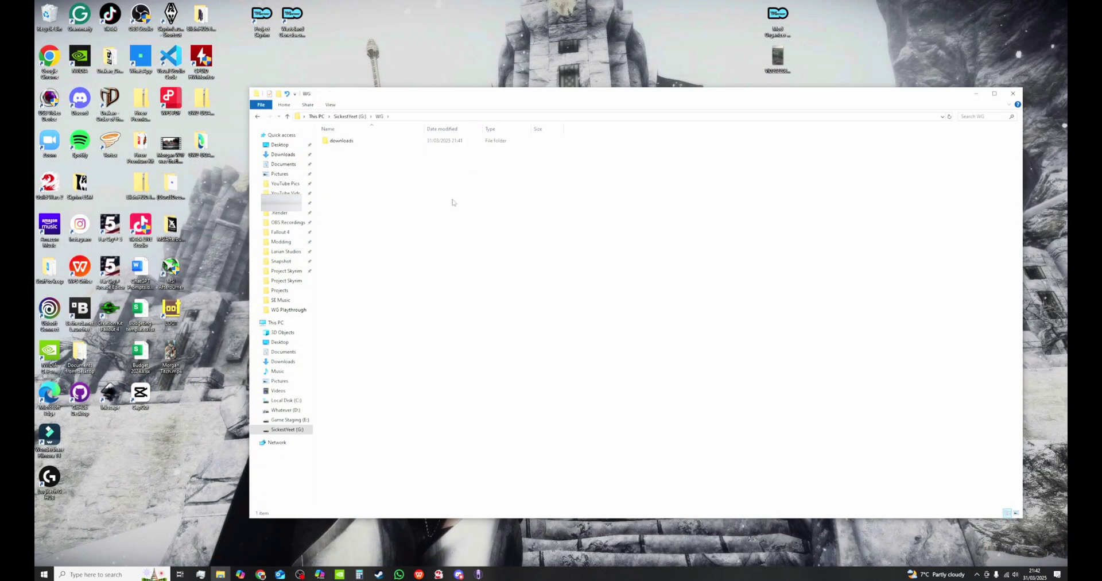
{"action": "double_click", "coordinate": [400, 143]}
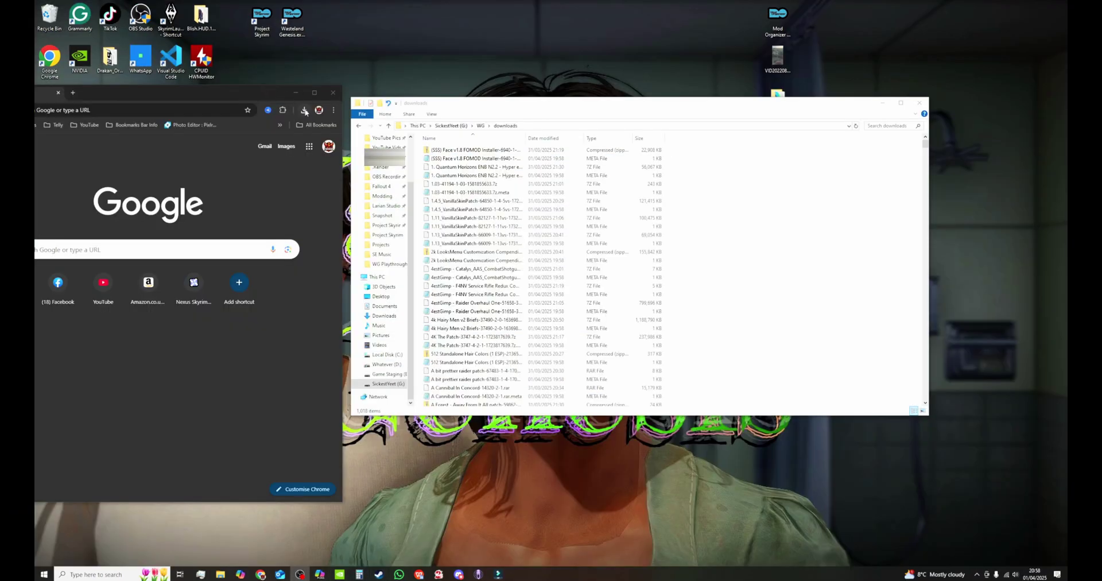
{"action": "left_click", "coordinate": [303, 110]}
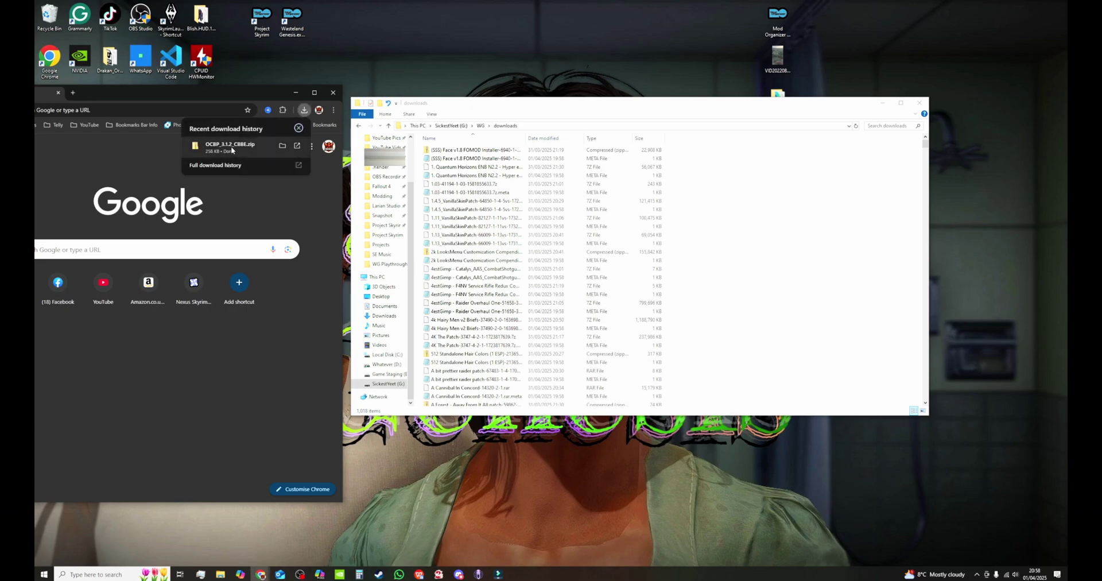
{"action": "left_click_drag", "start_coordinate": [229, 147], "coordinate": [736, 234]}
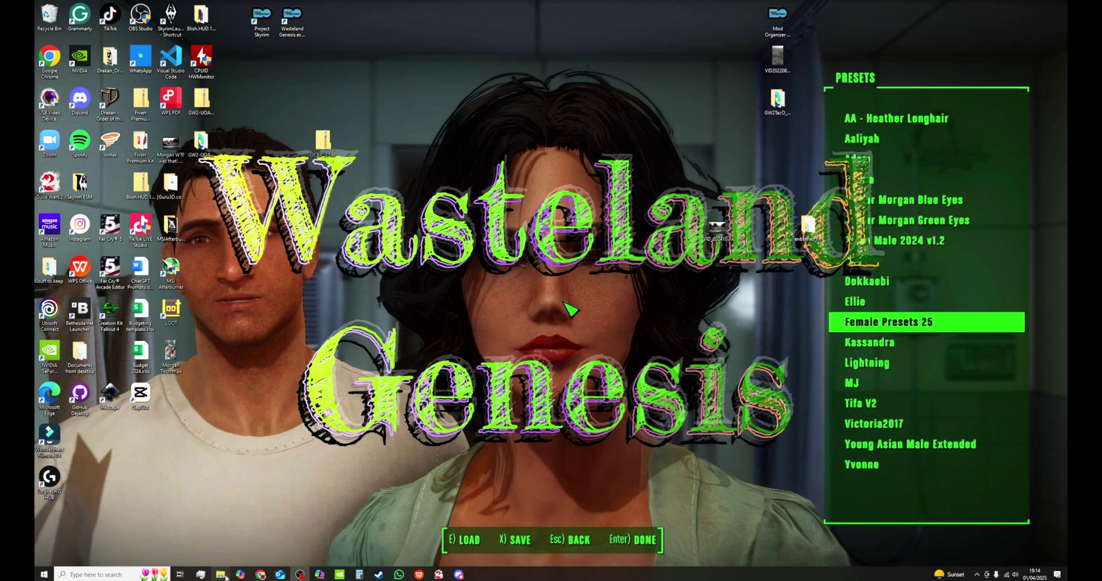
- Relaunch Wabbajack (2).exe from the G: drive's Wabbajack folder and load Wasteland Genesis.wabbajack from disk again
{"action": "left_click", "coordinate": [221, 575]}
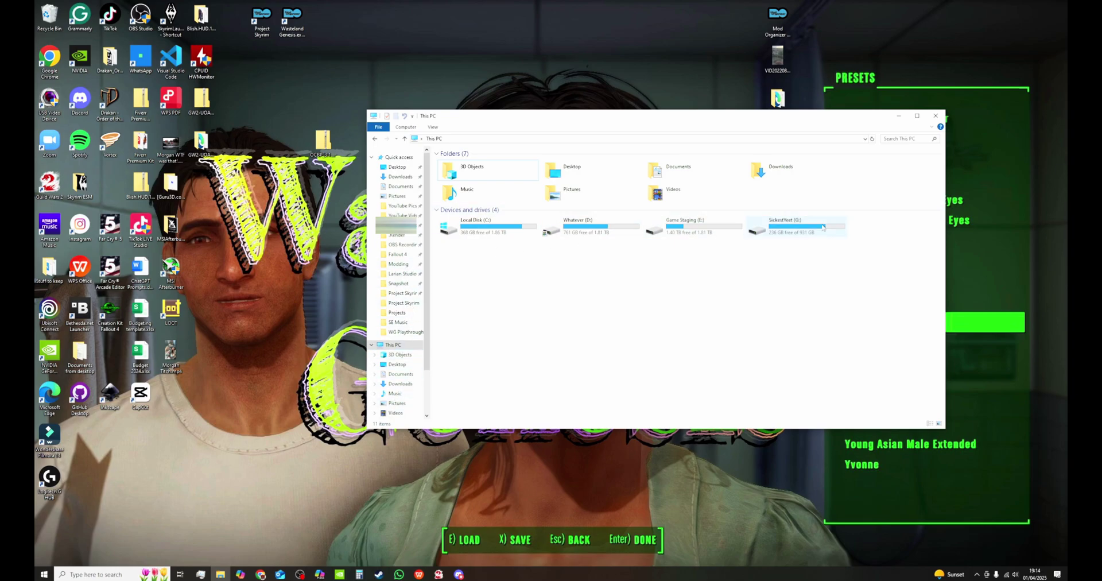
{"action": "double_click", "coordinate": [799, 234]}
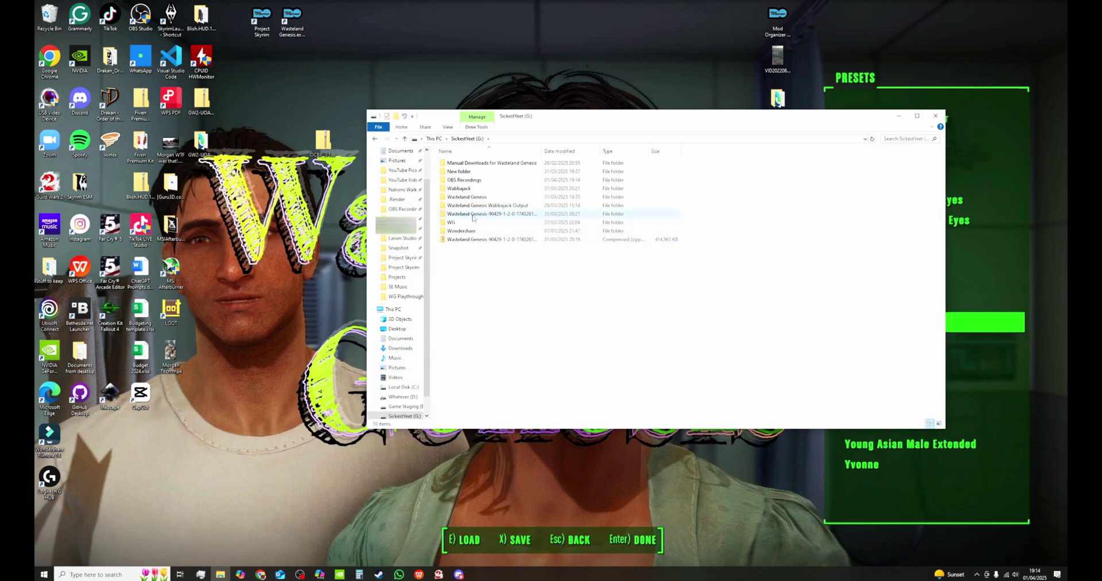
{"action": "double_click", "coordinate": [492, 189]}
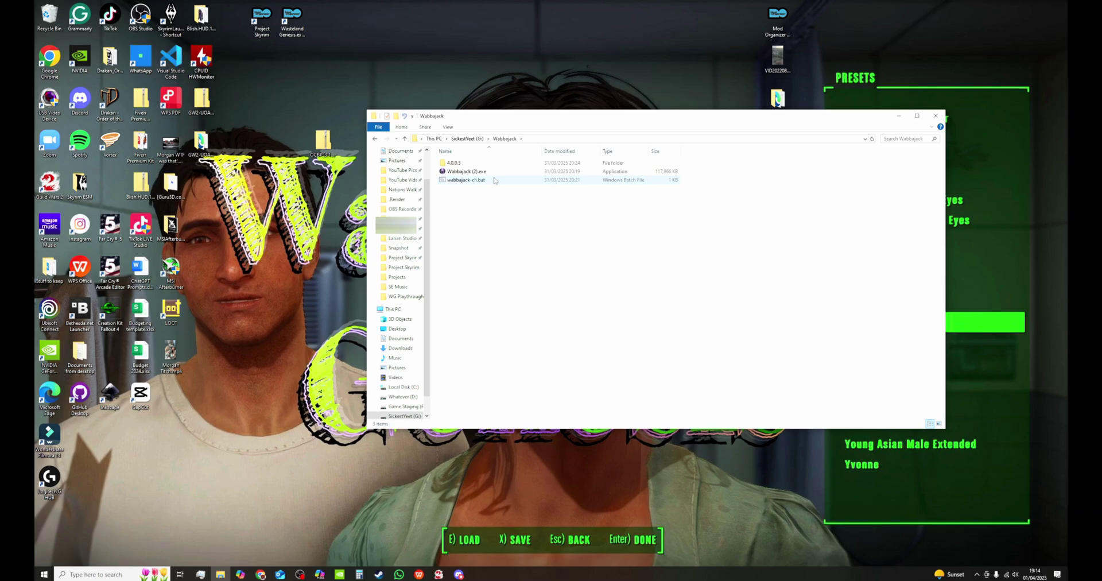
{"action": "double_click", "coordinate": [498, 171]}
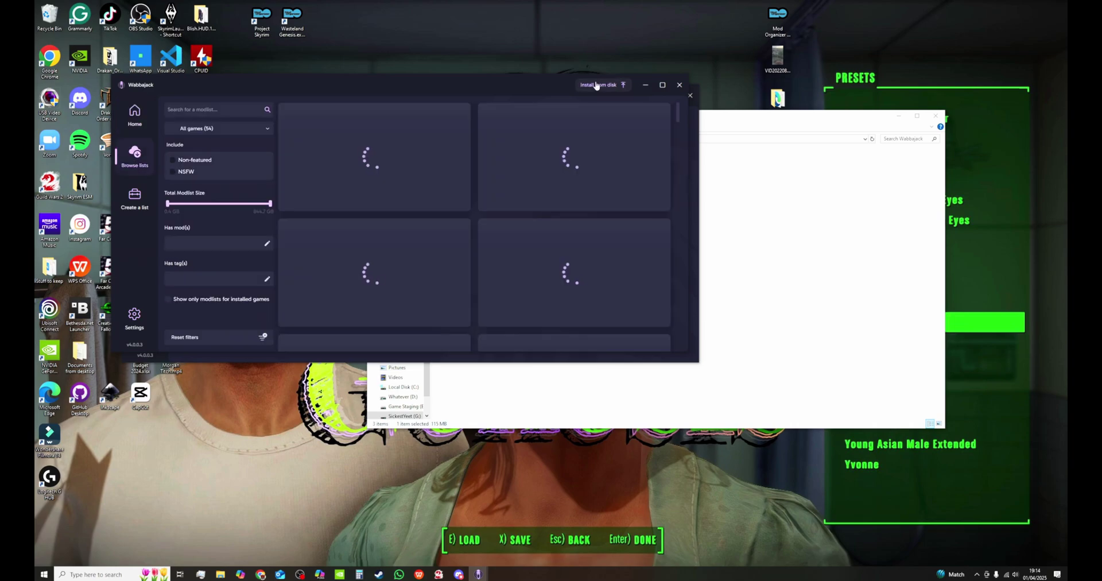
{"action": "left_click", "coordinate": [596, 85]}
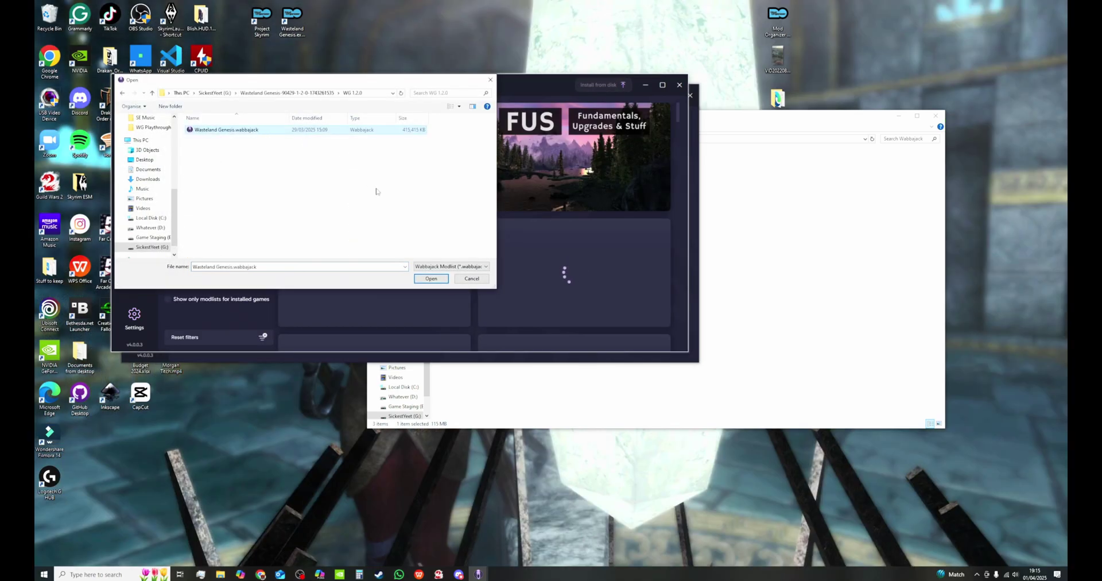
{"action": "left_click", "coordinate": [431, 279]}
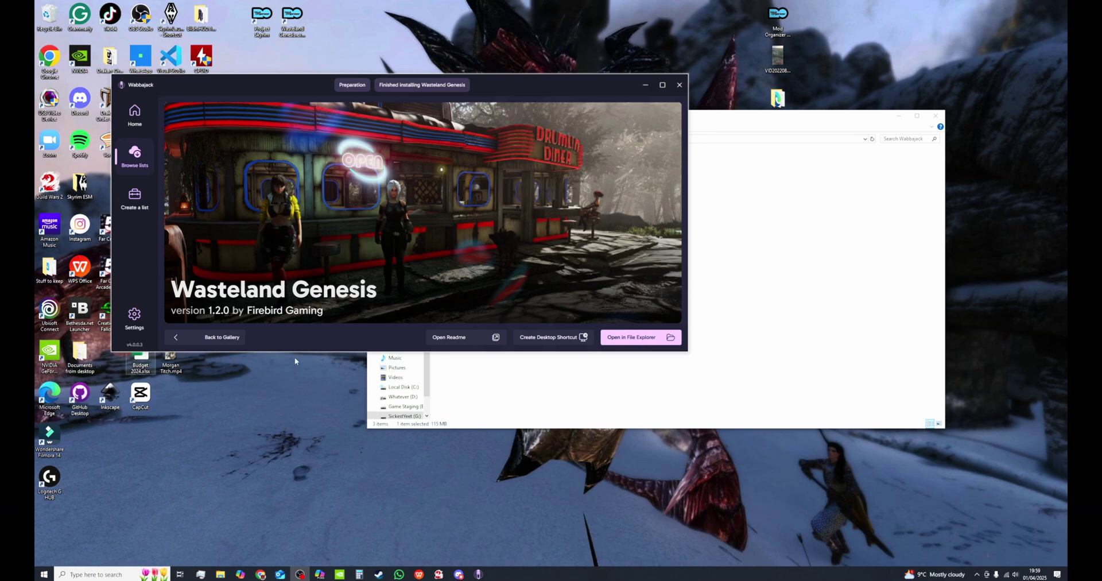
- Open the WG folder on the G: drive in File Explorer and launch Wasteland Genesis.exe from it
{"action": "left_click", "coordinate": [558, 354]}
{"action": "key", "text": "alt+Up"}
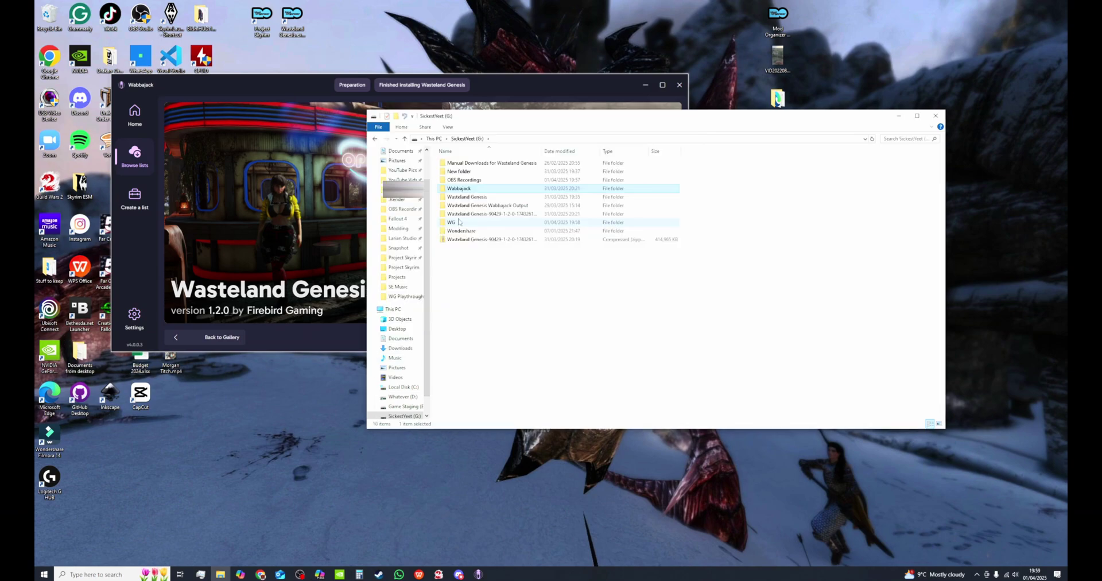
{"action": "double_click", "coordinate": [458, 221]}
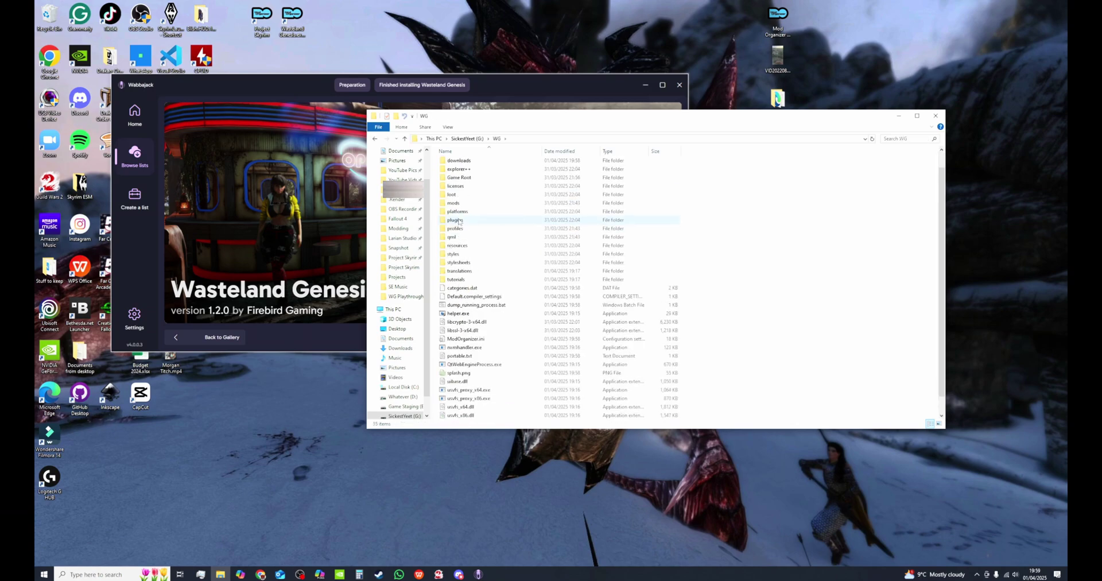
{"action": "double_click", "coordinate": [484, 180]}
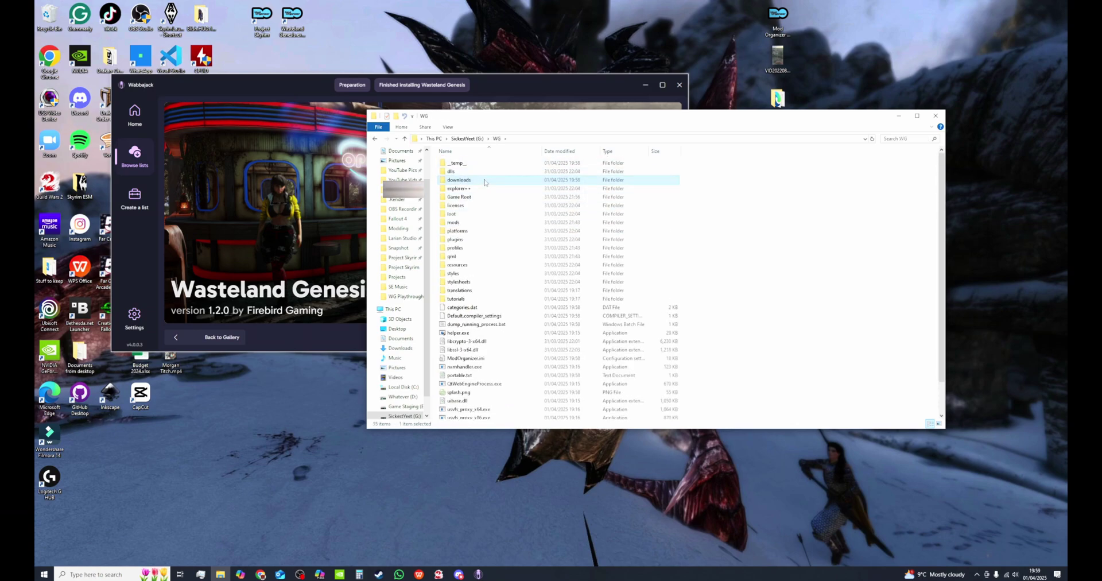
{"action": "left_click", "coordinate": [405, 139]}
{"action": "scroll", "coordinate": [476, 230], "scroll_direction": "down", "scroll_amount": 1}
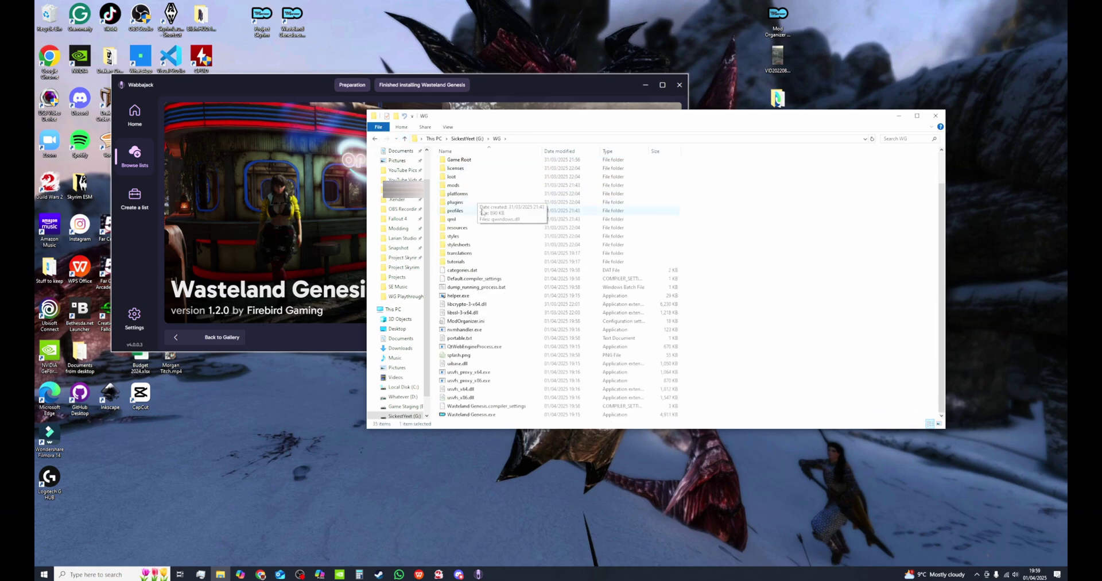
{"action": "left_click", "coordinate": [490, 414]}
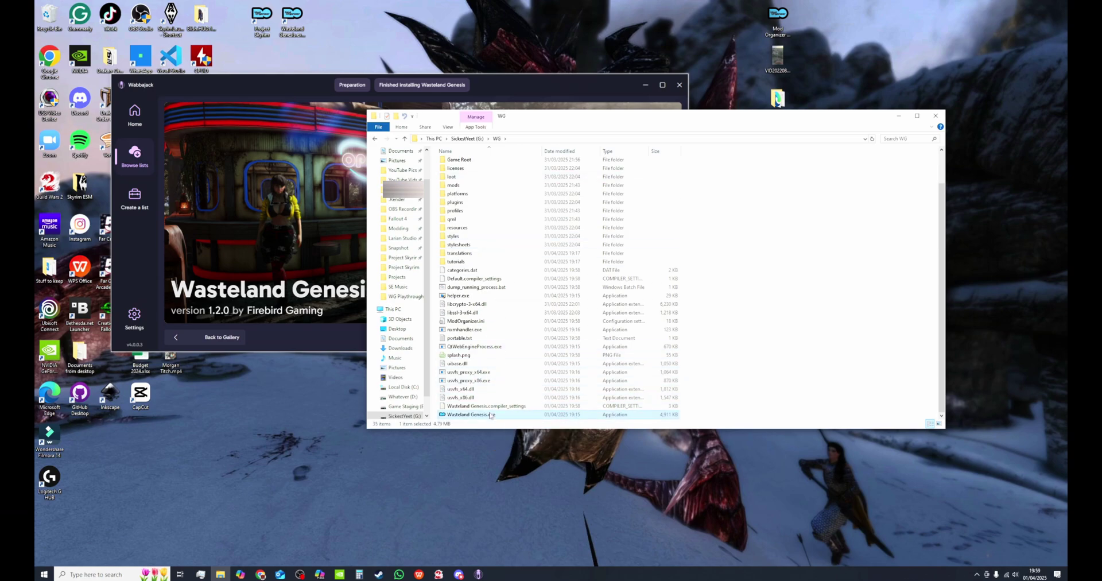
{"action": "double_click", "coordinate": [490, 415]}
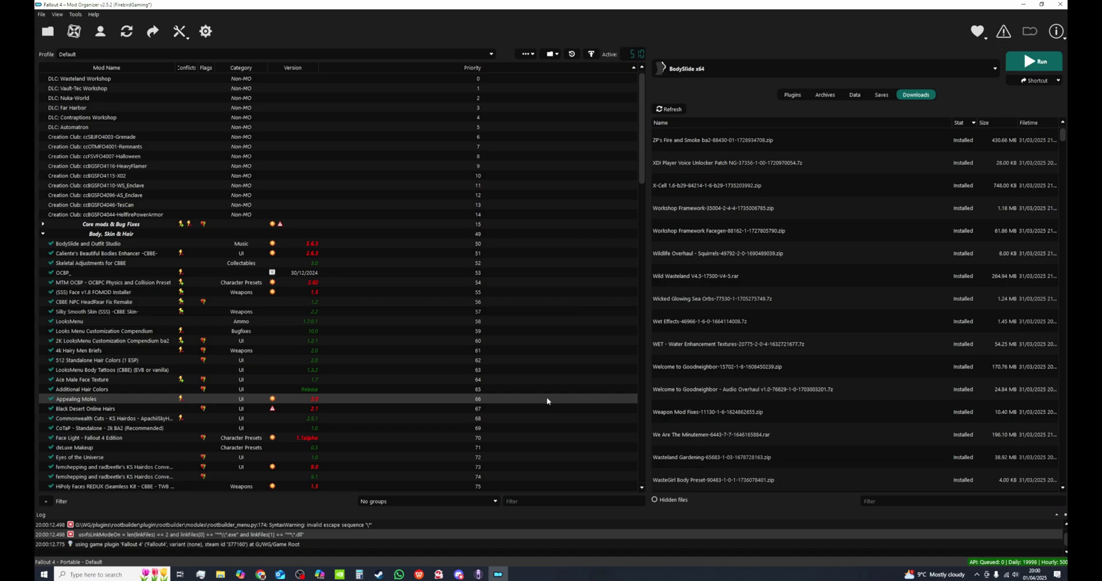
- Run Fallout 4 through f4se_loader from Mod Organizer and continue past the start screen to the main menu
{"action": "left_click", "coordinate": [691, 68]}
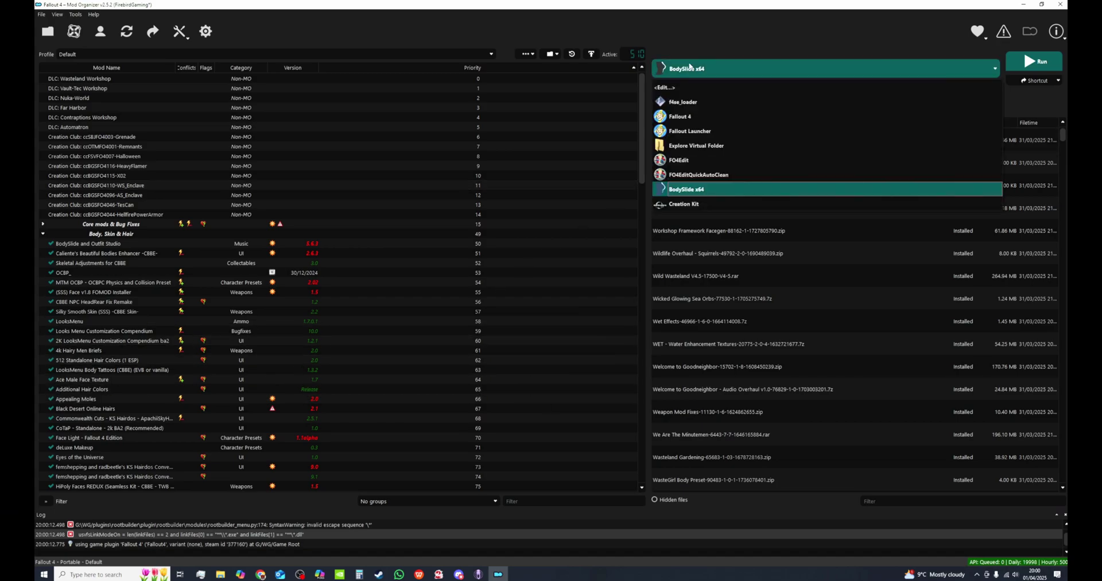
{"action": "left_click", "coordinate": [686, 106]}
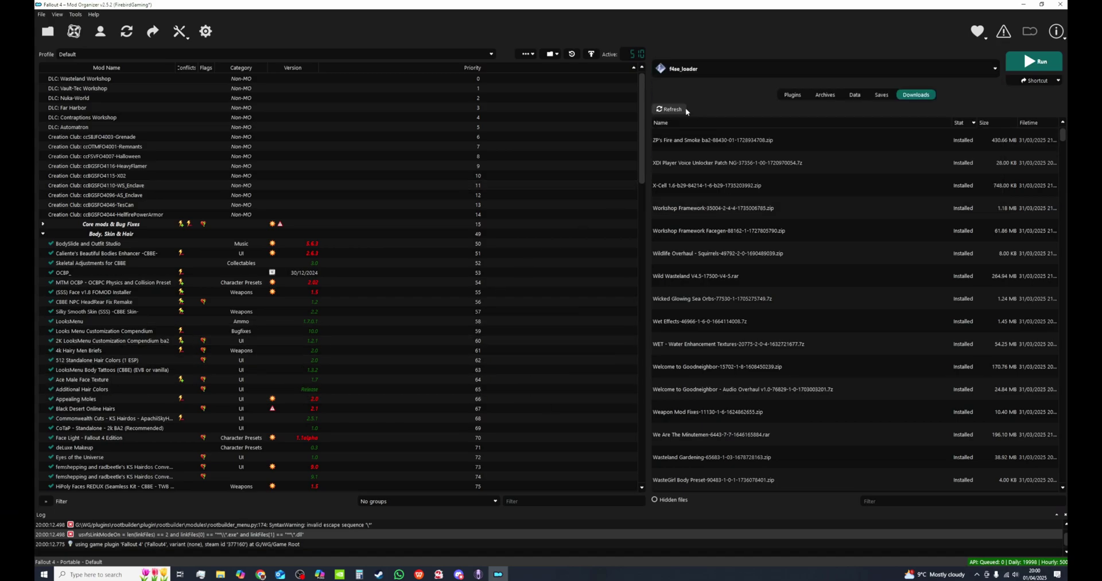
{"action": "left_click", "coordinate": [1033, 63]}
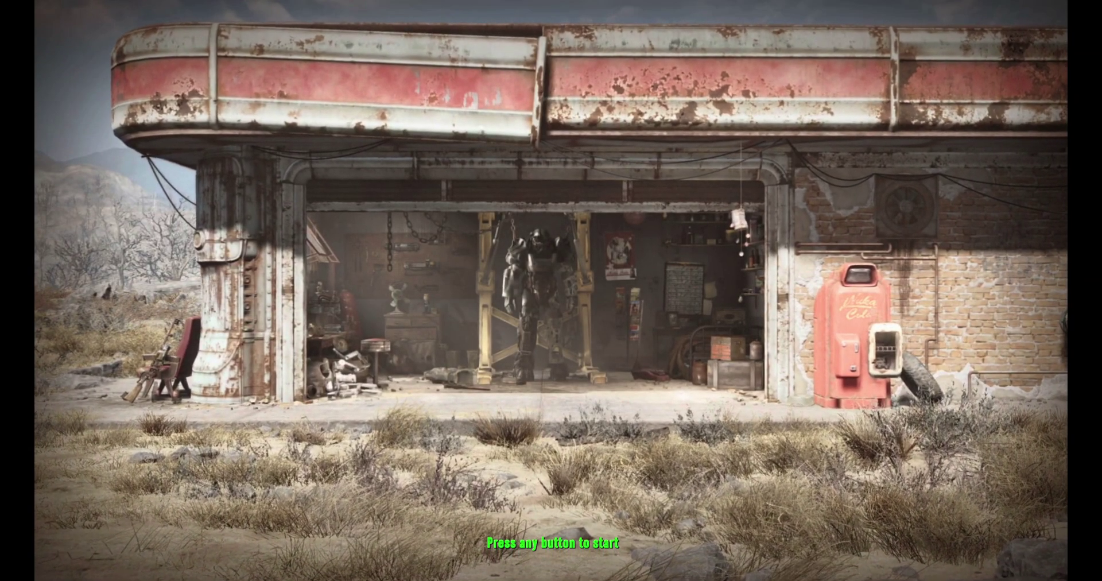
{"action": "key", "text": "Return"}
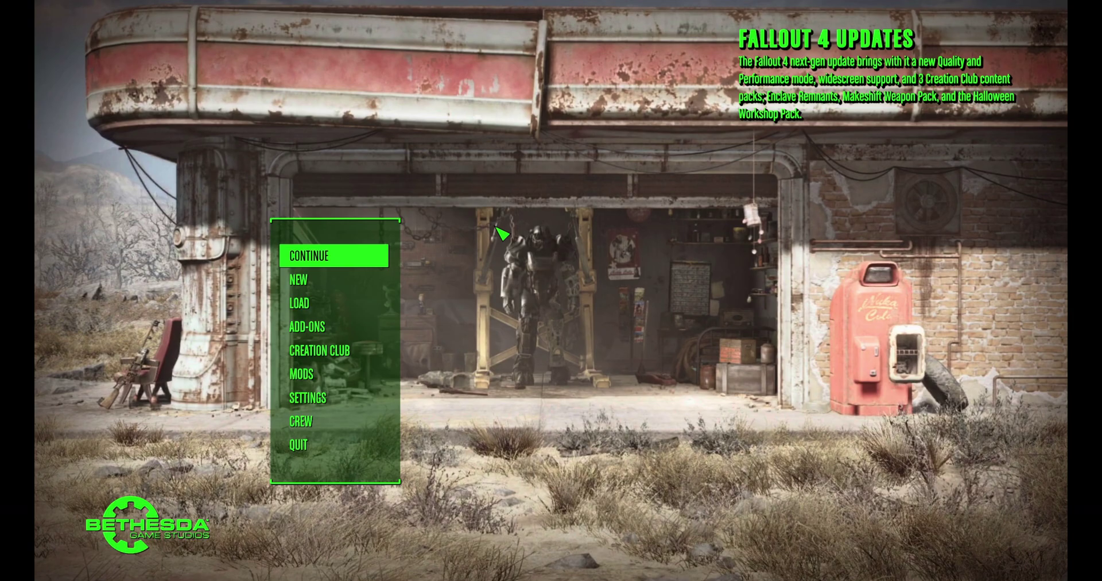